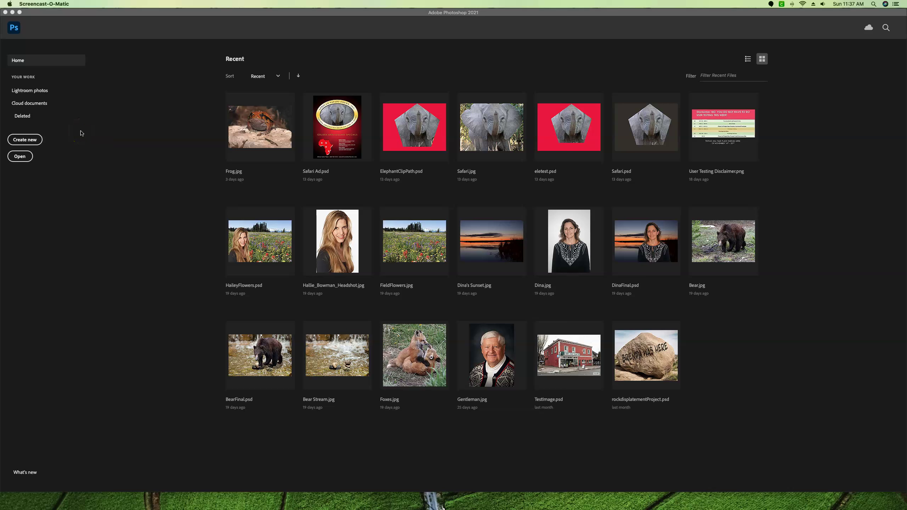
- Open Navy Girl.jpg from the Chapter 13 Files folder and collapse the Paragraph Styles panel
{"action": "left_click", "coordinate": [23, 159]}
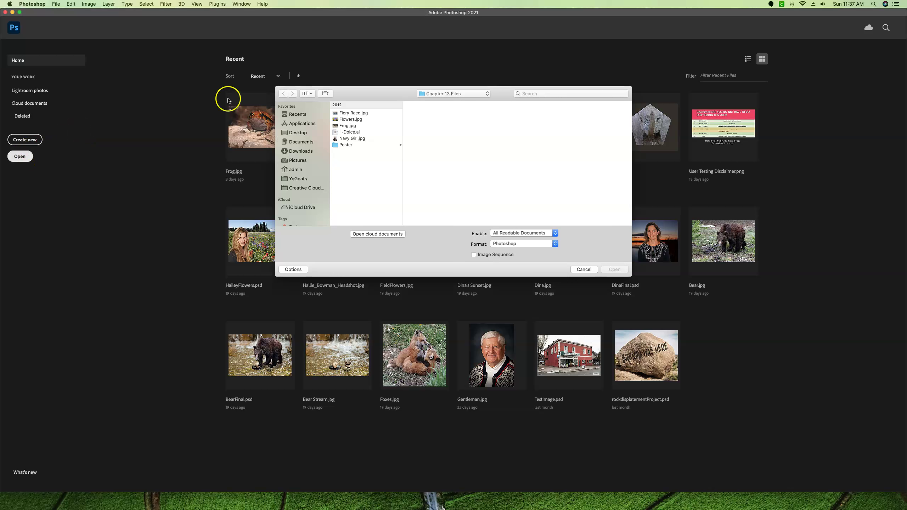
{"action": "left_click", "coordinate": [359, 139]}
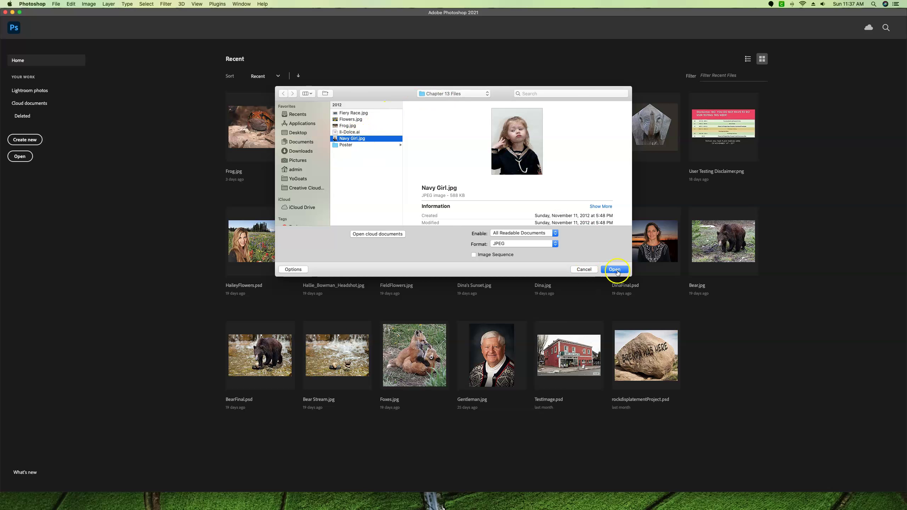
{"action": "left_click", "coordinate": [615, 269]}
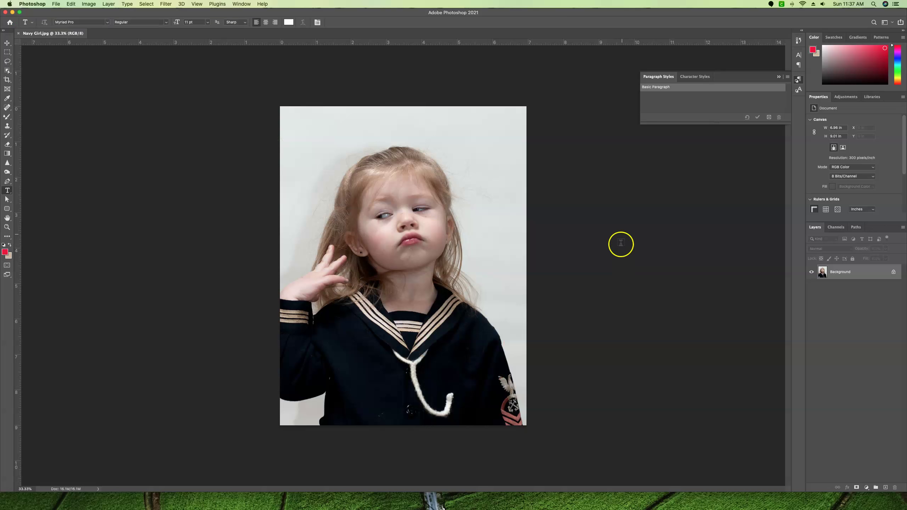
{"action": "left_click", "coordinate": [779, 77]}
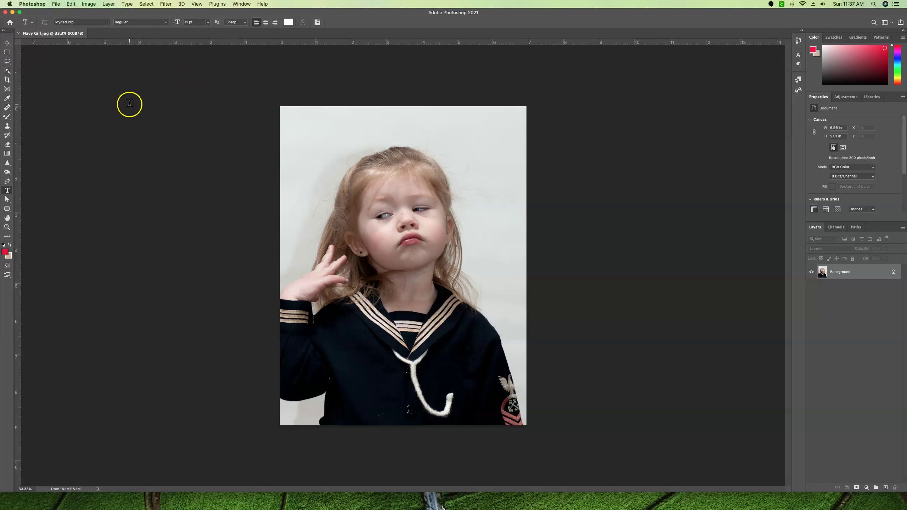
- Open the print settings for the photo and choose the Canon MX920 series printer with portrait layout
{"action": "left_click", "coordinate": [56, 4]}
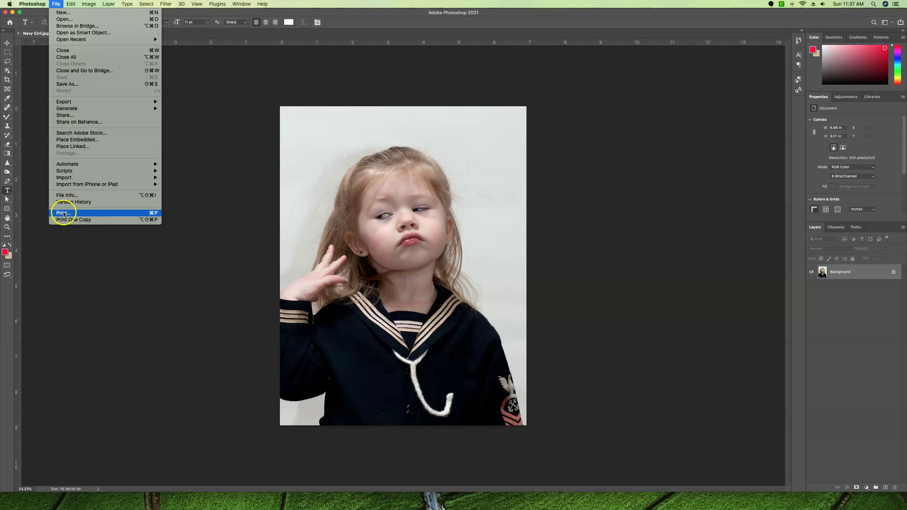
{"action": "left_click", "coordinate": [365, 256]}
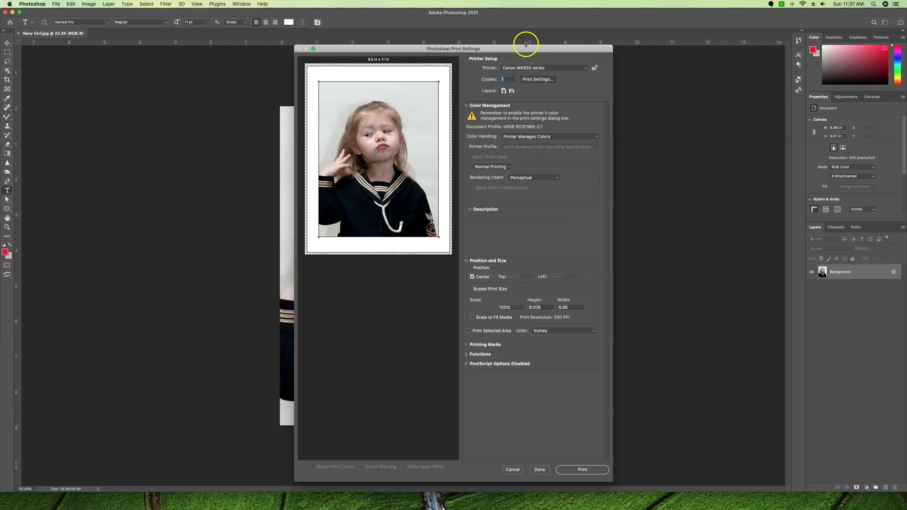
{"action": "left_click_drag", "start_coordinate": [531, 45], "coordinate": [498, 44]}
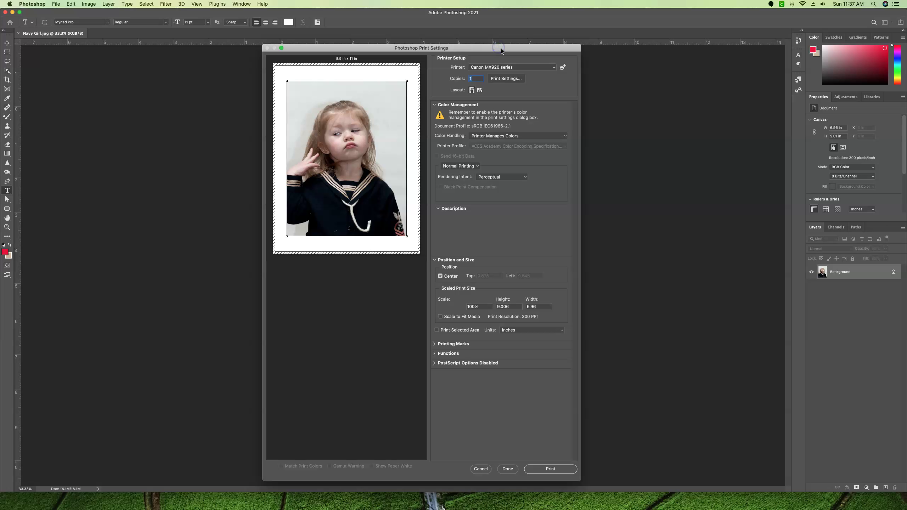
{"action": "left_click", "coordinate": [552, 68]}
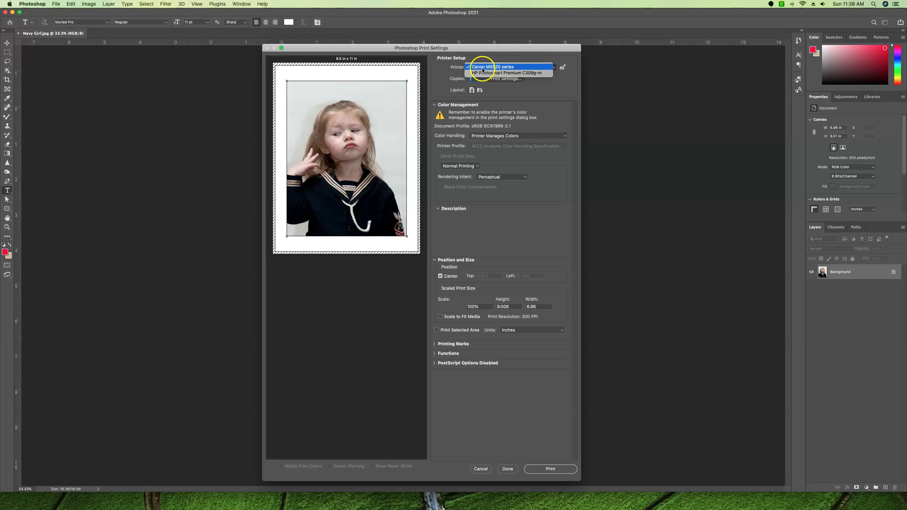
{"action": "left_click", "coordinate": [510, 67]}
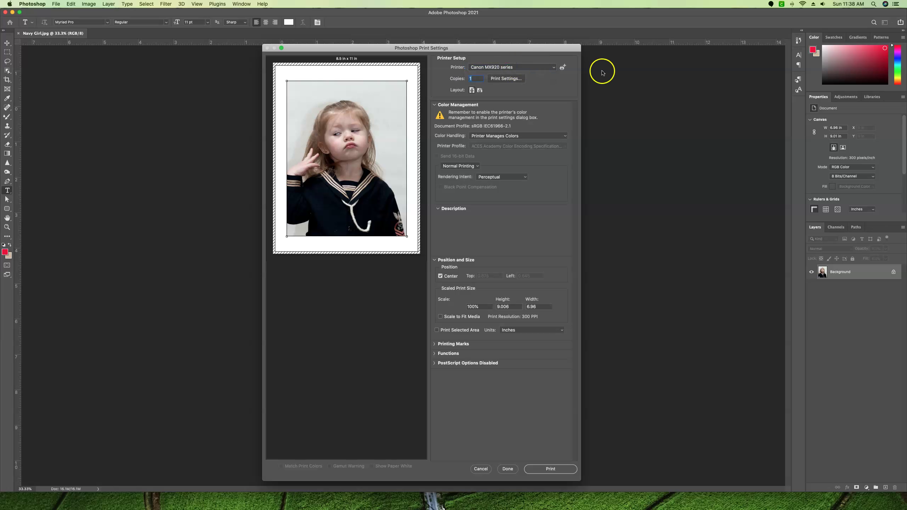
{"action": "left_click", "coordinate": [480, 91]}
{"action": "left_click", "coordinate": [471, 91]}
- Open the printer's own print settings and examine the available presets, keeping Default Settings
{"action": "left_click", "coordinate": [514, 79]}
{"action": "left_click", "coordinate": [510, 82]}
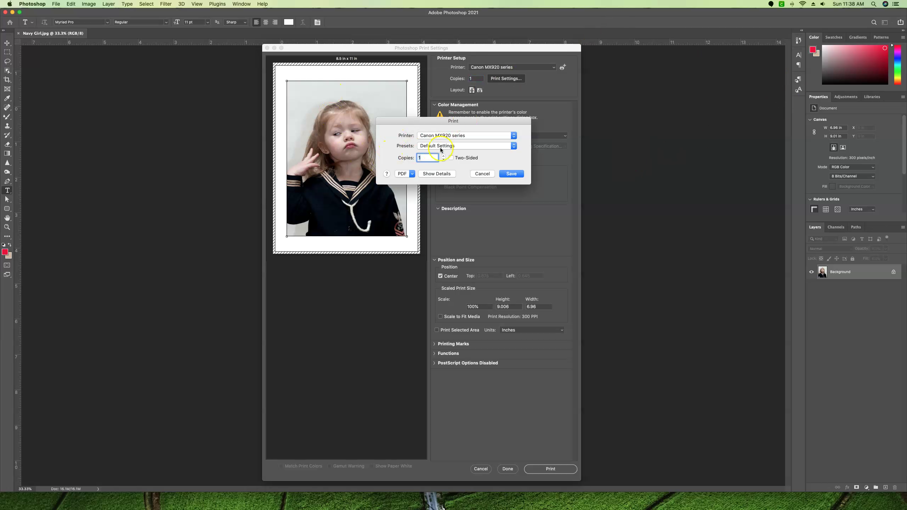
{"action": "left_click", "coordinate": [449, 146]}
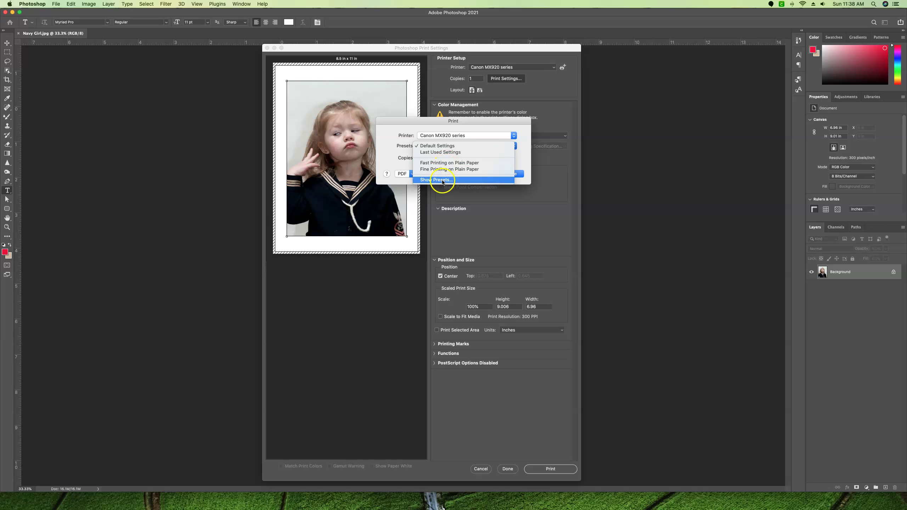
{"action": "left_click", "coordinate": [521, 145]}
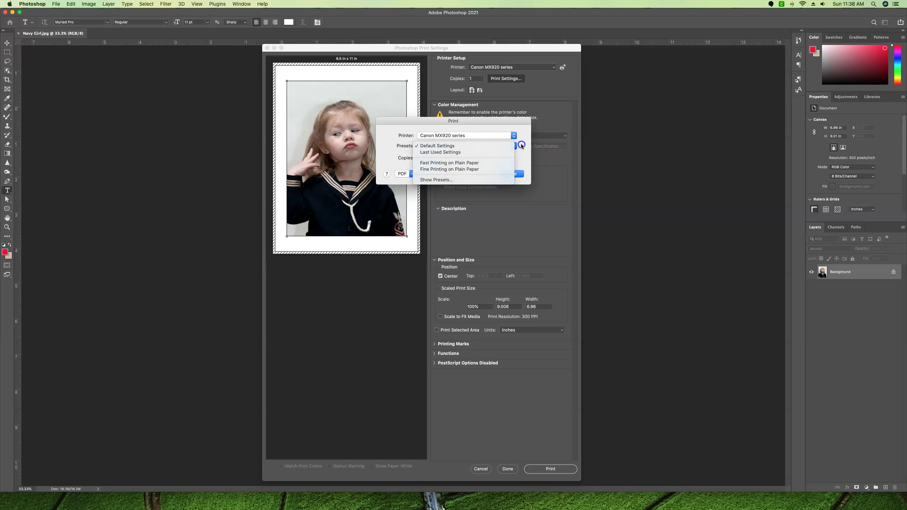
- Expand the printer settings details and examine the paper sizes, including the 4 x 6 and 8 x 10 variants
{"action": "left_click", "coordinate": [433, 174]}
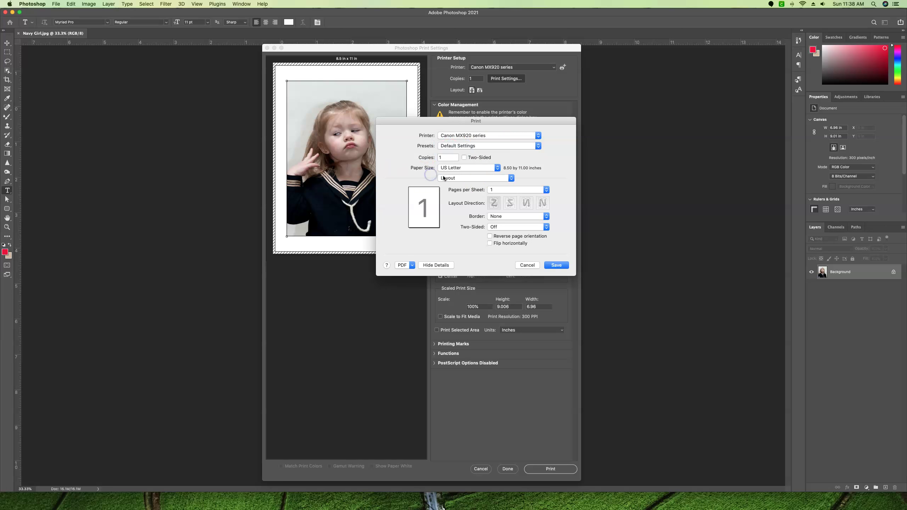
{"action": "left_click", "coordinate": [451, 168]}
{"action": "mouse_move", "coordinate": [453, 169]}
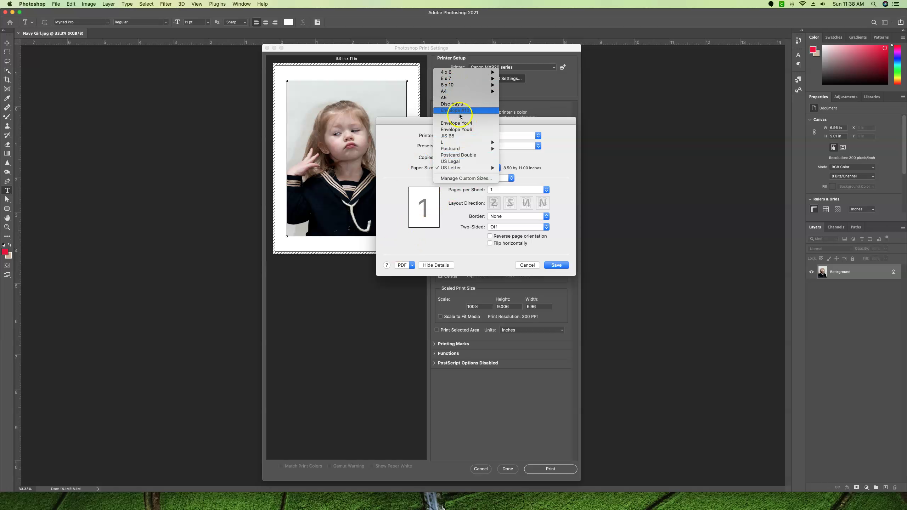
{"action": "left_click", "coordinate": [451, 73]}
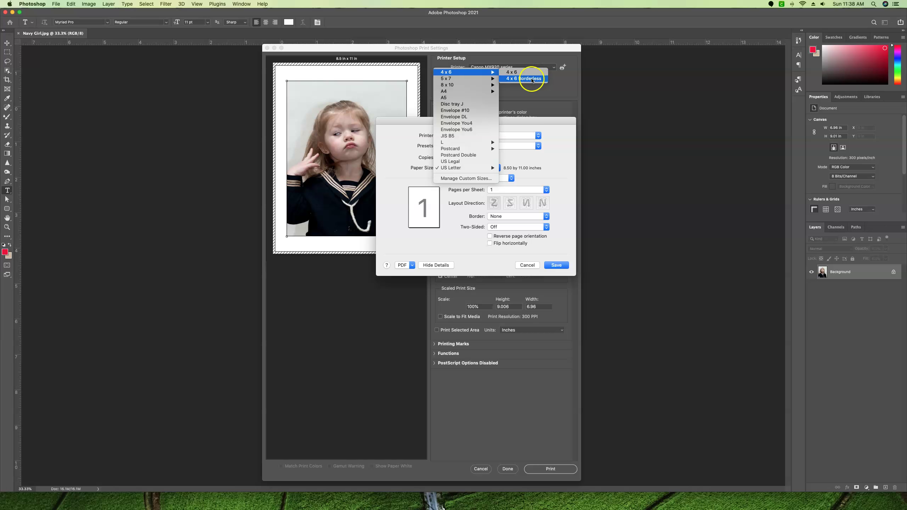
{"action": "mouse_move", "coordinate": [464, 85]}
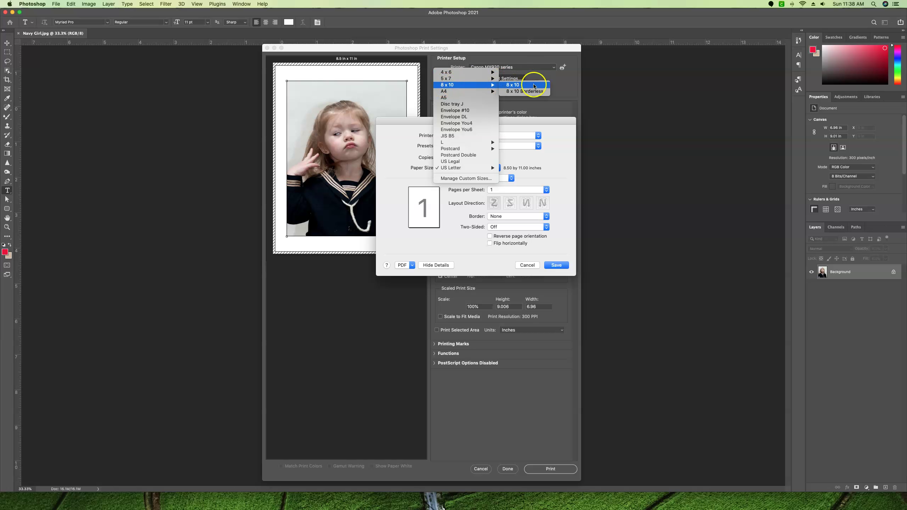
{"action": "left_click", "coordinate": [703, 110]}
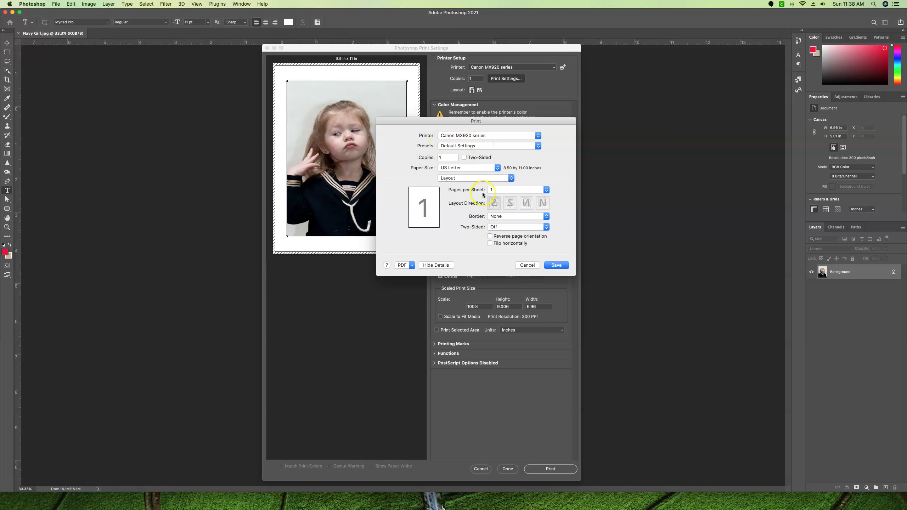
- Examine the Color Matching and Paper Handling options in the printer settings
{"action": "left_click", "coordinate": [502, 178]}
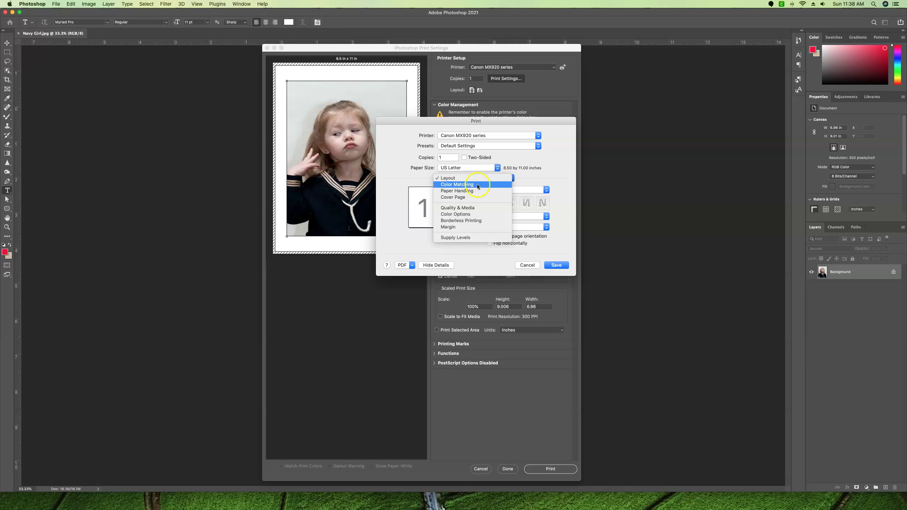
{"action": "left_click", "coordinate": [464, 185]}
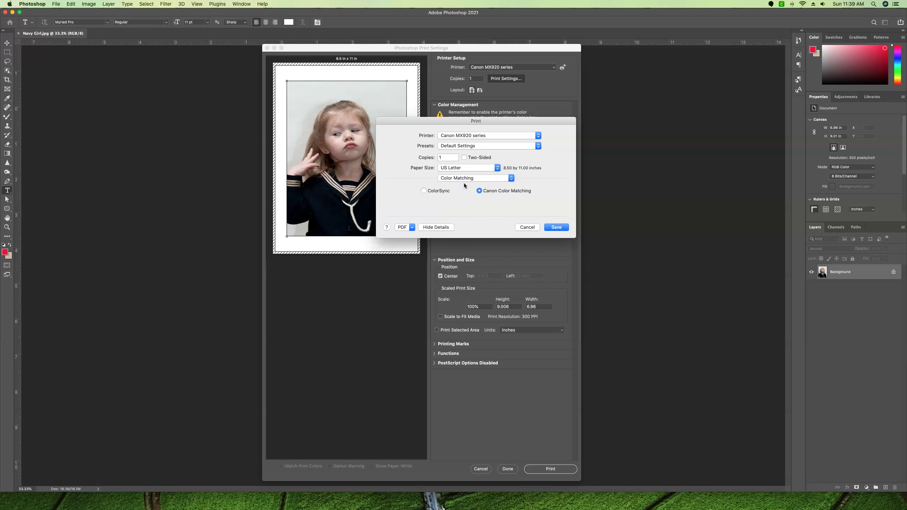
{"action": "left_click", "coordinate": [475, 178]}
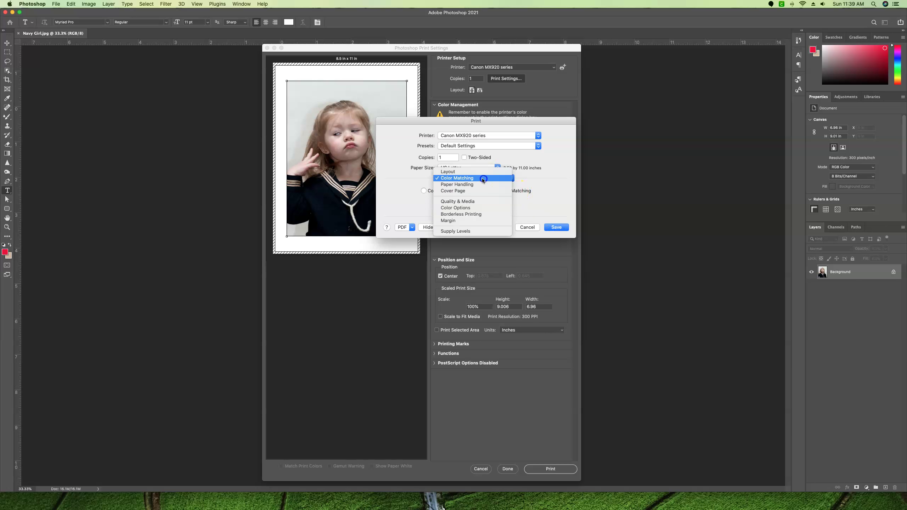
{"action": "left_click", "coordinate": [467, 185]}
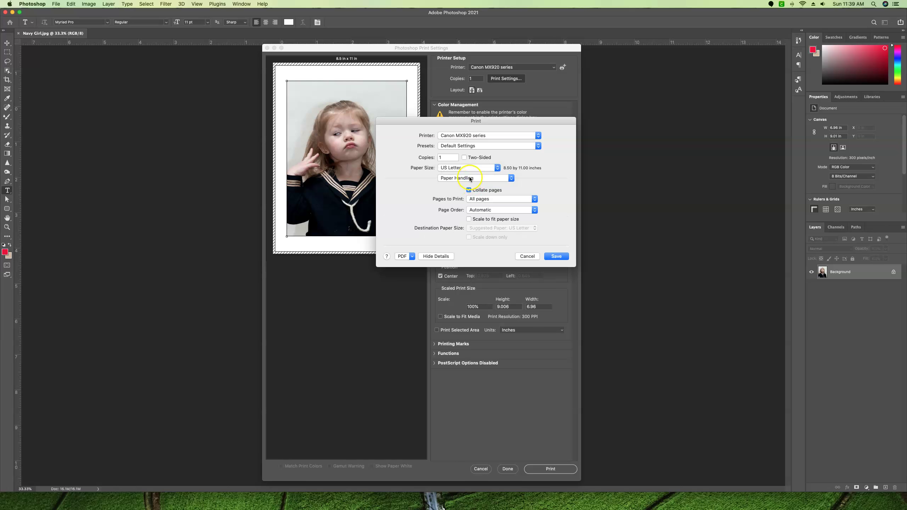
{"action": "left_click", "coordinate": [467, 177]}
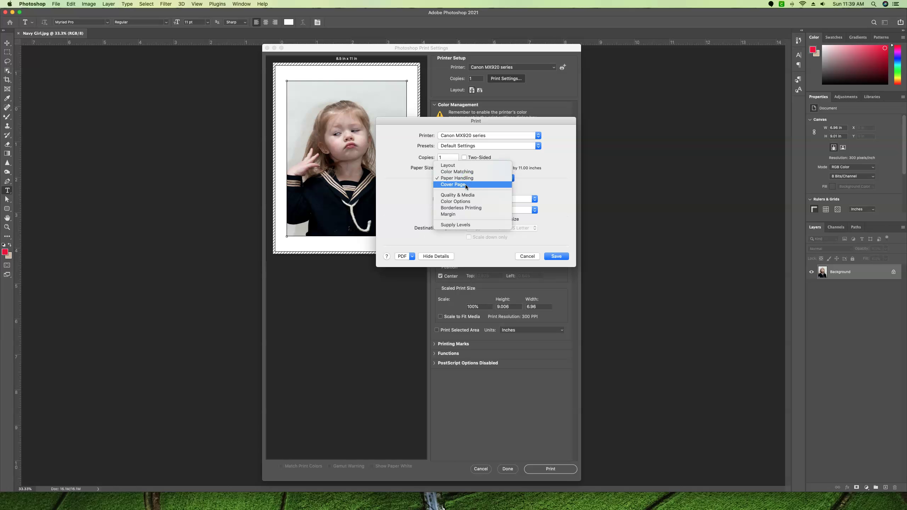
{"action": "left_click", "coordinate": [549, 196]}
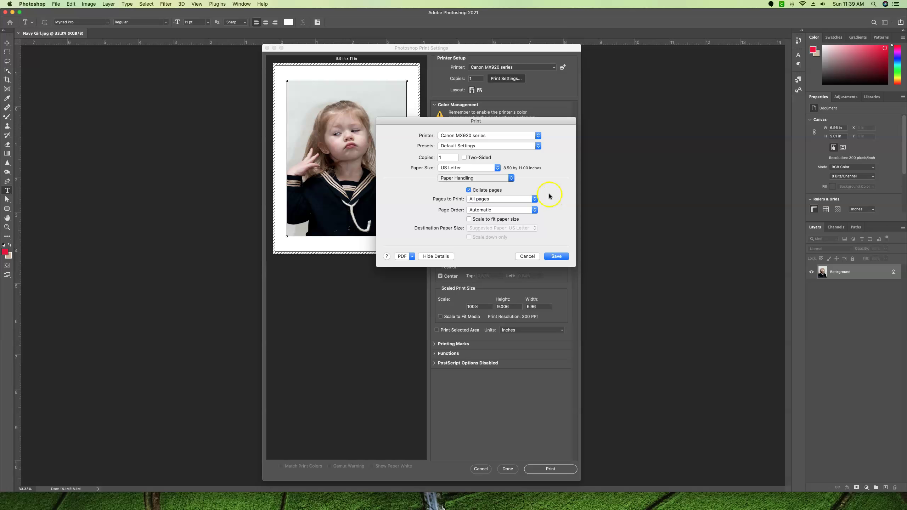
- Examine the photo paper media types in the Quality & Media options, then close the printer settings dialog
{"action": "left_click", "coordinate": [464, 178]}
{"action": "left_click", "coordinate": [460, 196]}
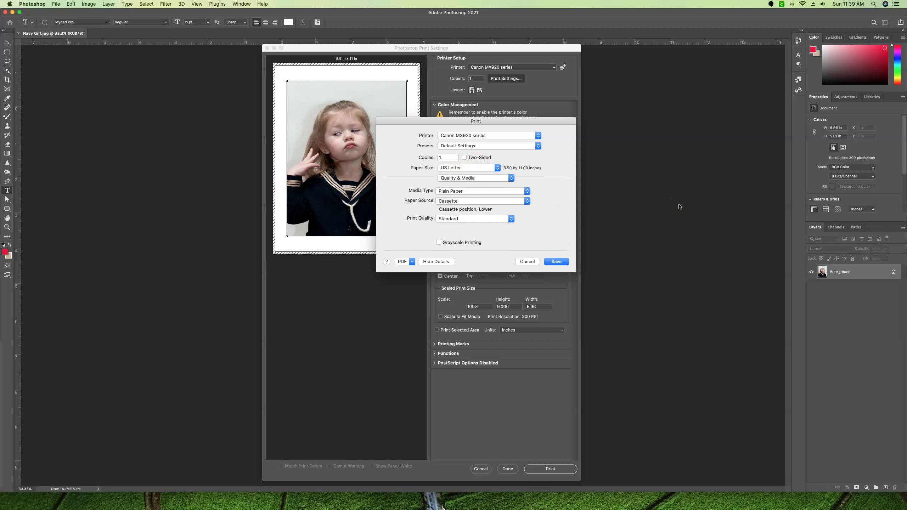
{"action": "left_click", "coordinate": [461, 191]}
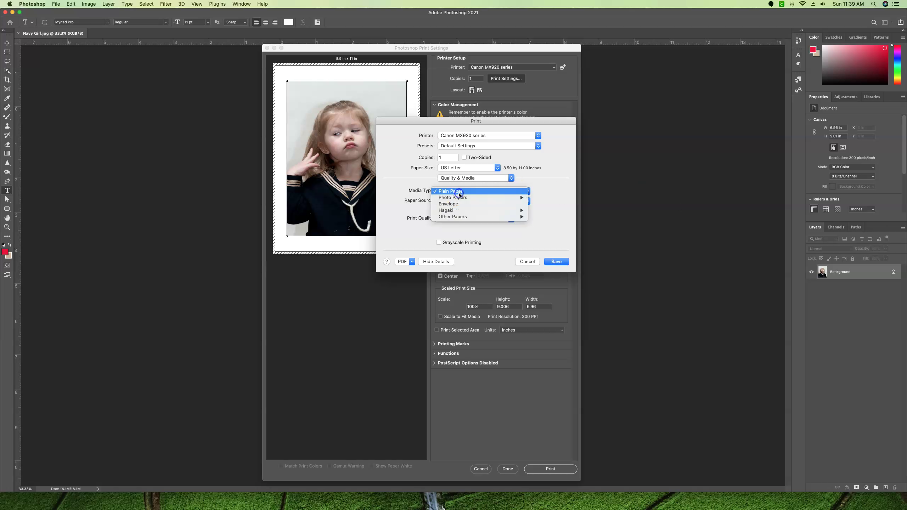
{"action": "mouse_move", "coordinate": [453, 198]}
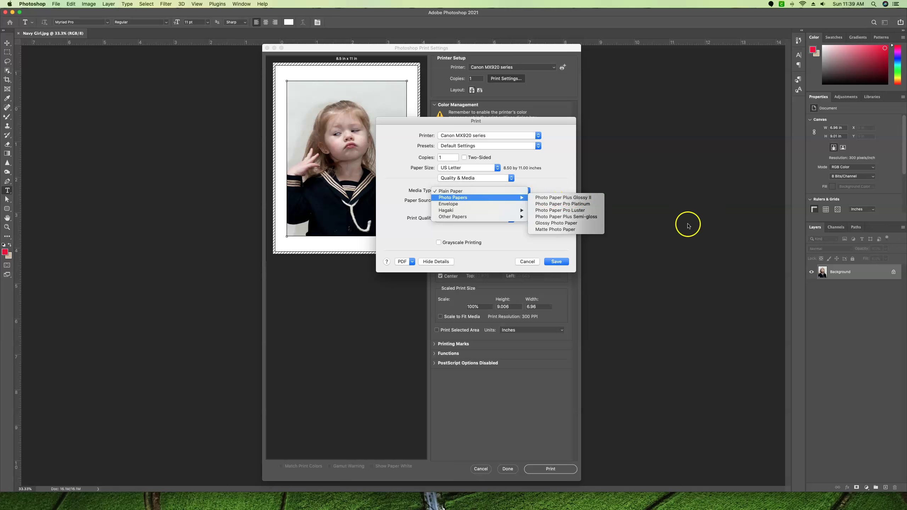
{"action": "left_click", "coordinate": [628, 241]}
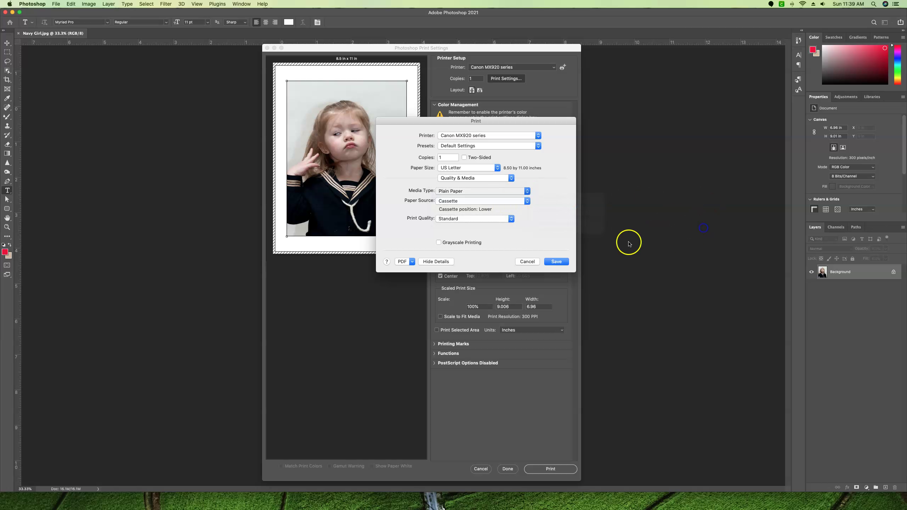
{"action": "left_click", "coordinate": [446, 193]}
{"action": "left_click", "coordinate": [446, 193]}
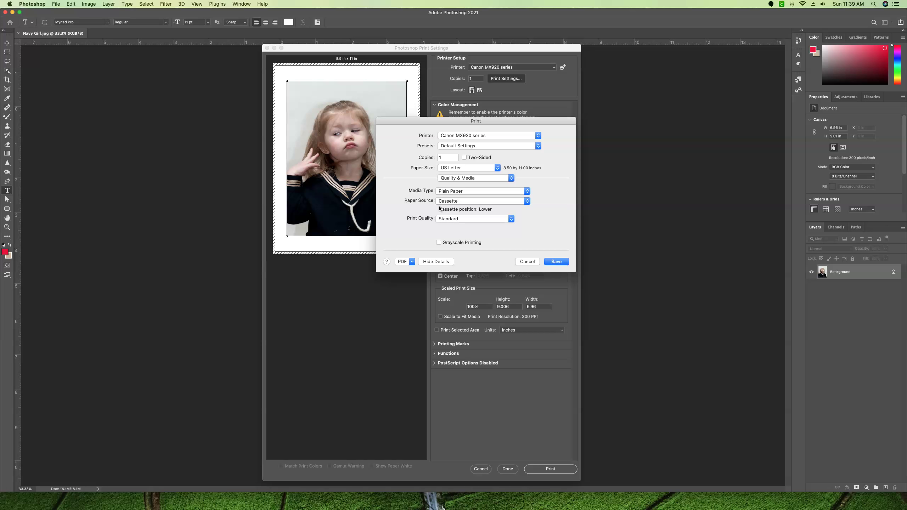
{"action": "left_click", "coordinate": [453, 178]}
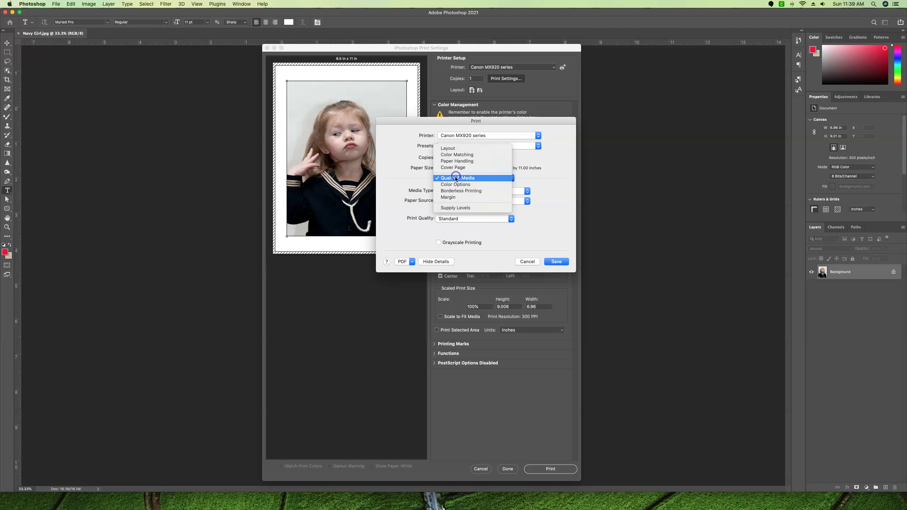
{"action": "left_click", "coordinate": [449, 147]}
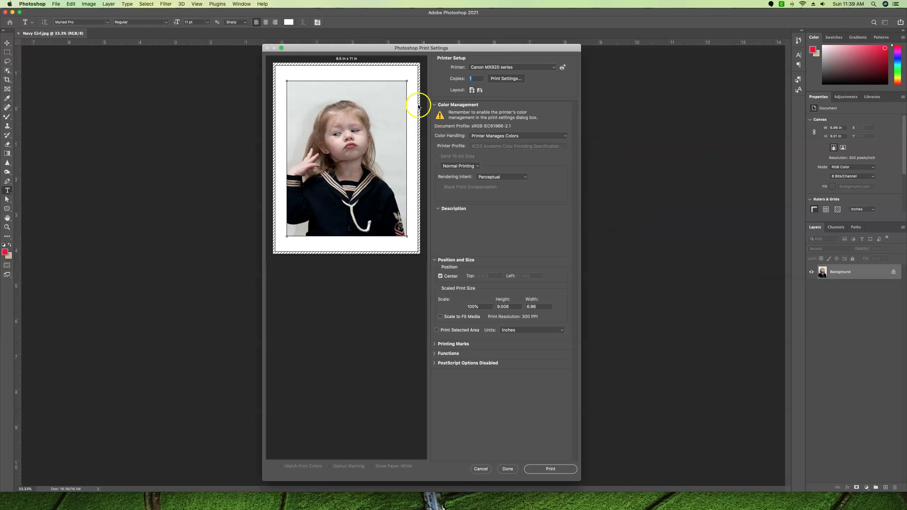
{"action": "left_click", "coordinate": [435, 104]}
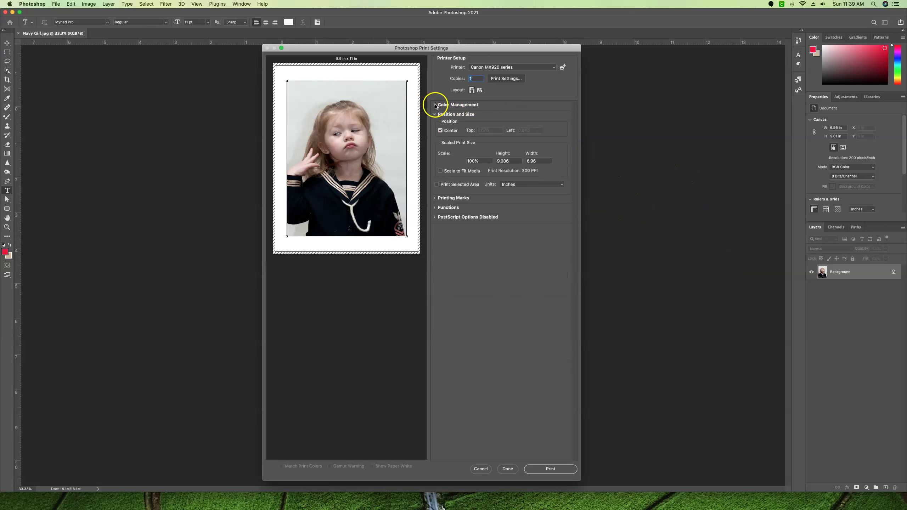
{"action": "left_click", "coordinate": [435, 104]}
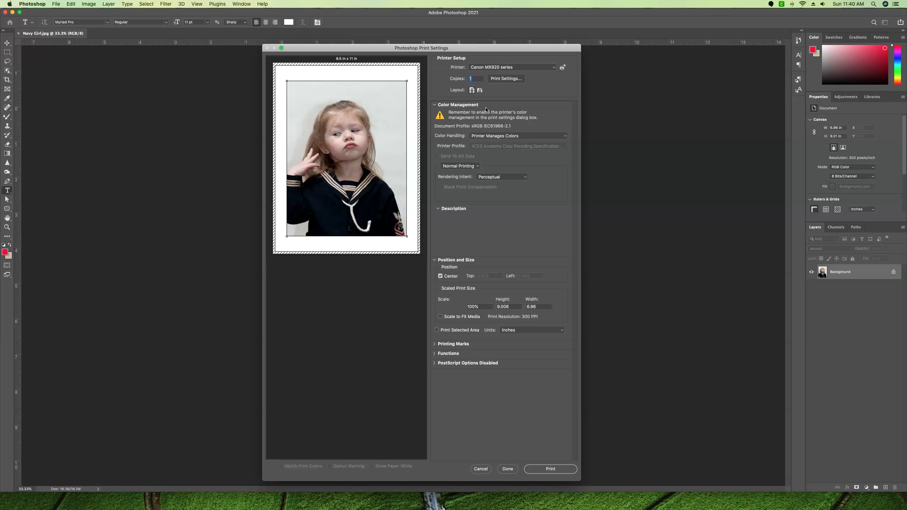
{"action": "left_click", "coordinate": [480, 91]}
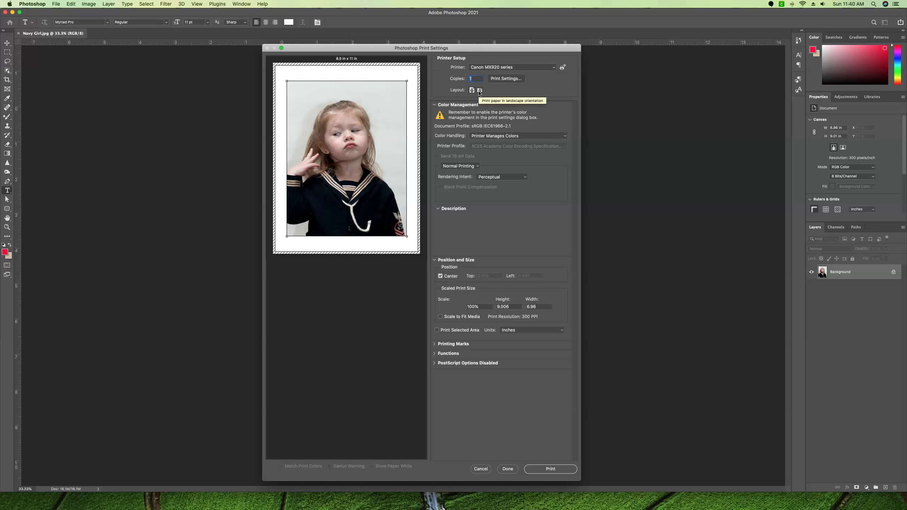
- Set the print's color handling to Photoshop Manages Colors
{"action": "left_click", "coordinate": [496, 135]}
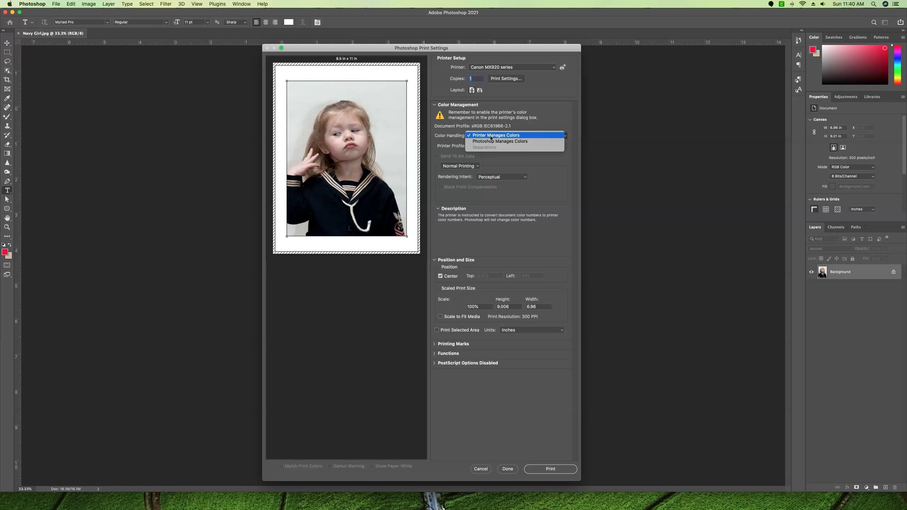
{"action": "left_click", "coordinate": [491, 135]}
{"action": "left_click", "coordinate": [487, 136]}
{"action": "left_click", "coordinate": [506, 137]}
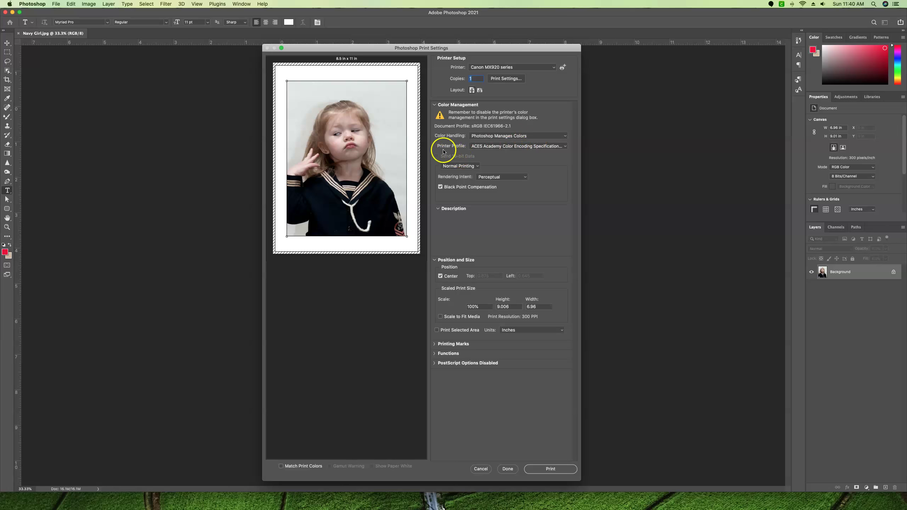
- Examine the available printer profiles for the Photoshop-managed print, leaving the profile unchanged
{"action": "left_click", "coordinate": [495, 146]}
{"action": "mouse_move", "coordinate": [483, 503]}
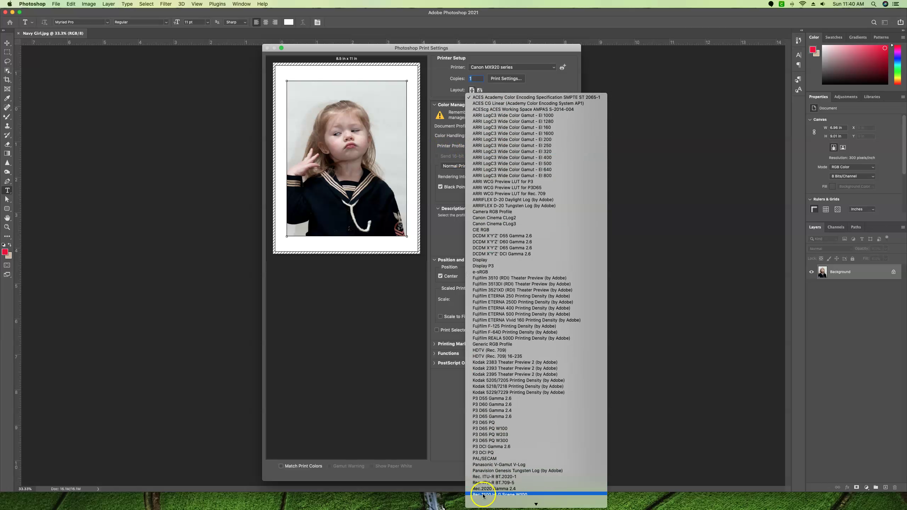
{"action": "scroll", "coordinate": [500, 179], "scroll_direction": "up", "scroll_amount": 5}
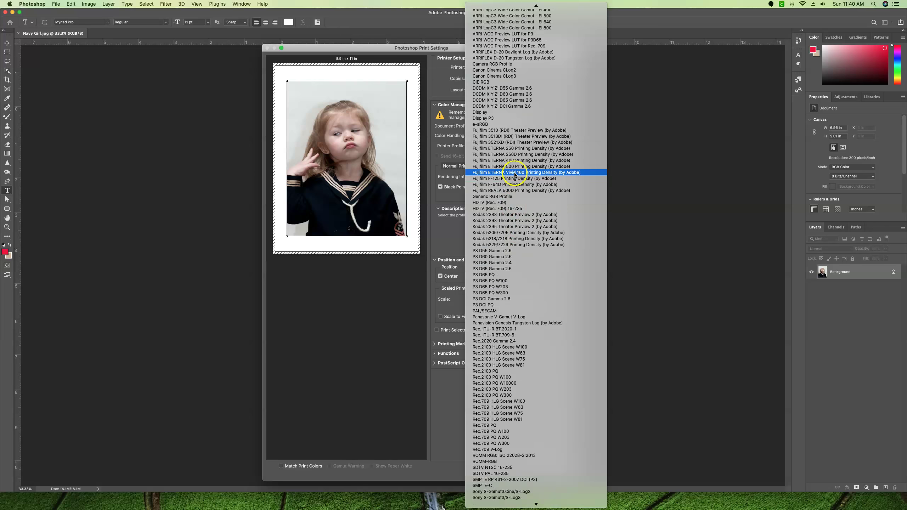
{"action": "scroll", "coordinate": [496, 176], "scroll_direction": "down", "scroll_amount": 4}
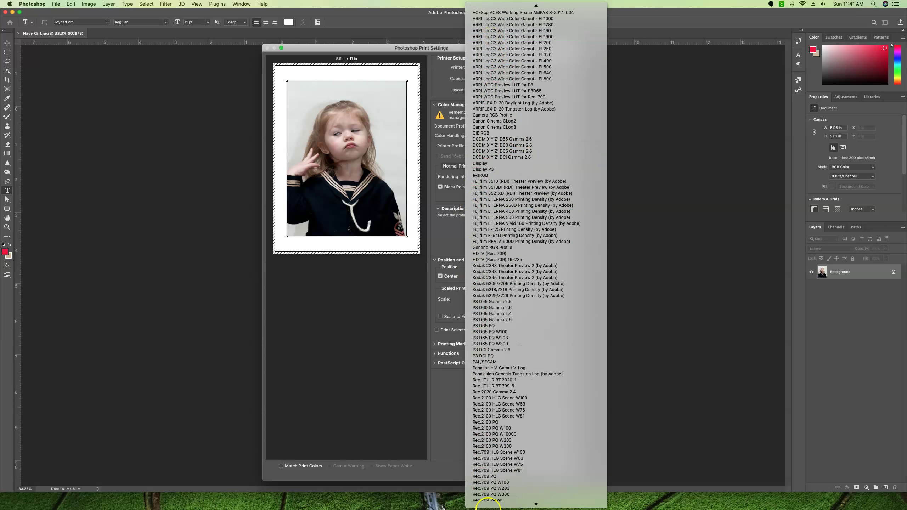
{"action": "scroll", "coordinate": [521, 186], "scroll_direction": "up", "scroll_amount": 4}
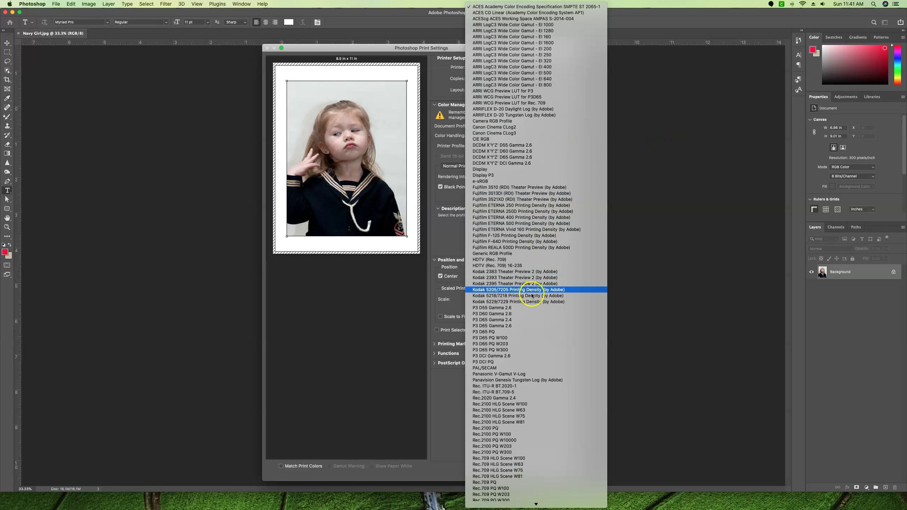
{"action": "scroll", "coordinate": [528, 307], "scroll_direction": "down", "scroll_amount": 4}
{"action": "scroll", "coordinate": [529, 229], "scroll_direction": "up", "scroll_amount": 4}
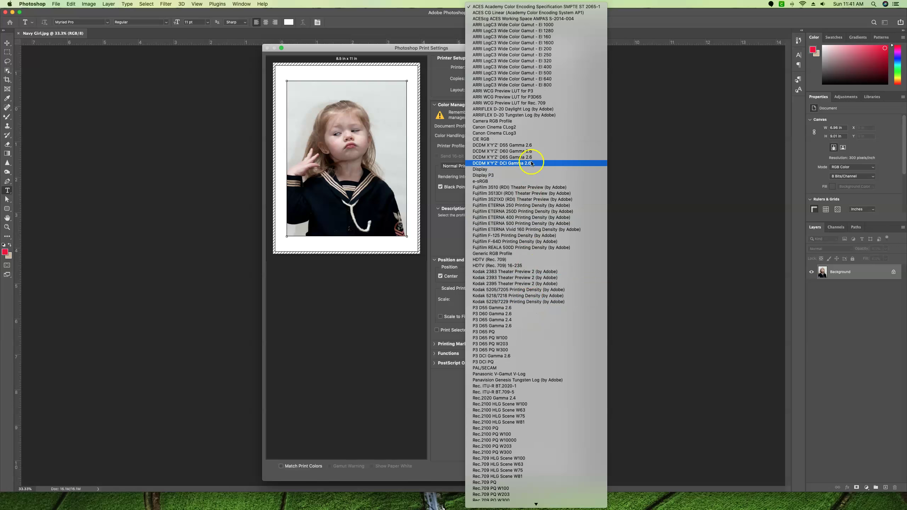
{"action": "left_click", "coordinate": [679, 83]}
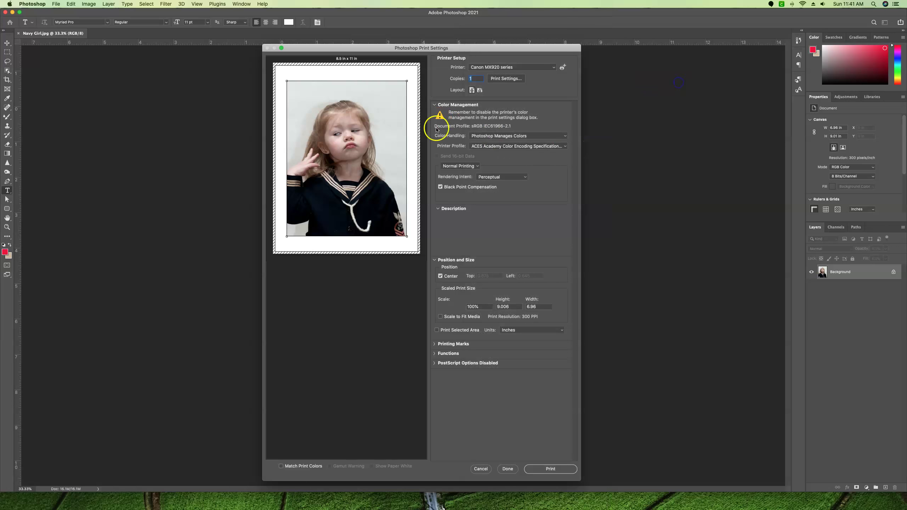
- Set the print's color handling to Printer Manages Colors
{"action": "left_click", "coordinate": [497, 136]}
{"action": "left_click", "coordinate": [494, 130]}
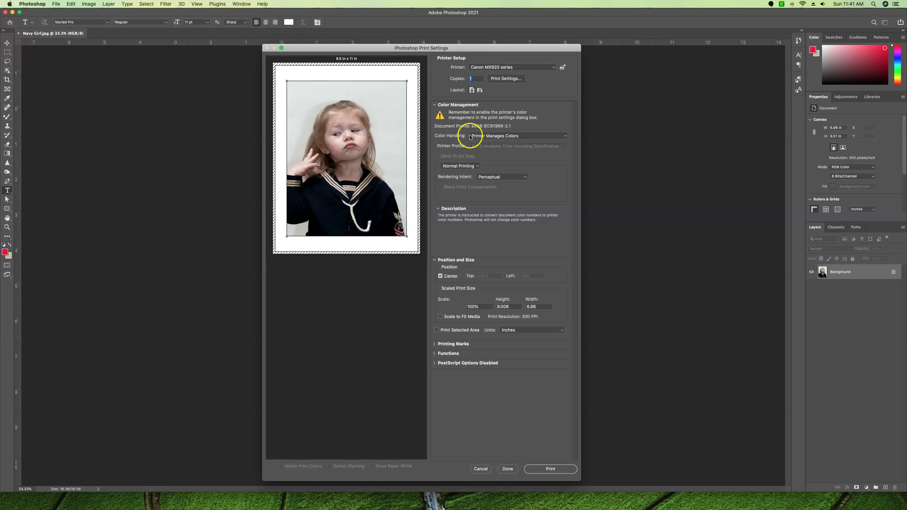
{"action": "left_click", "coordinate": [516, 136]}
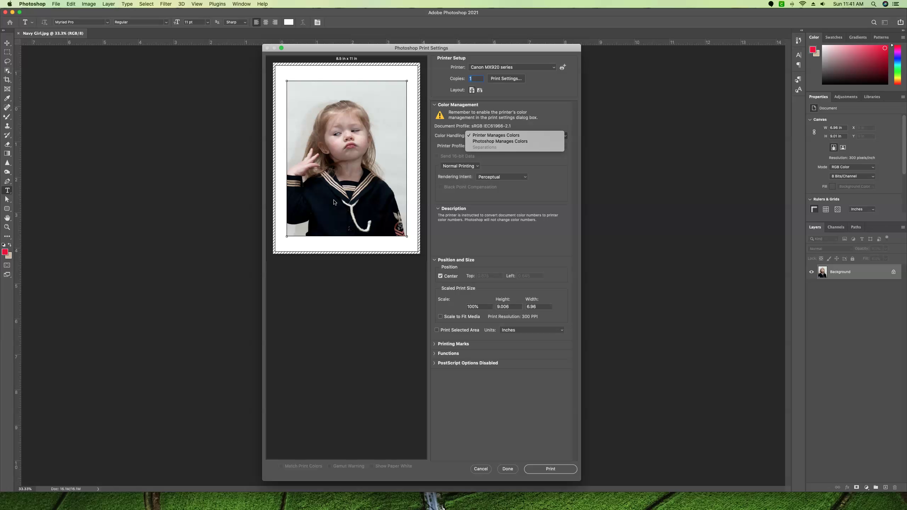
{"action": "left_click", "coordinate": [524, 135]}
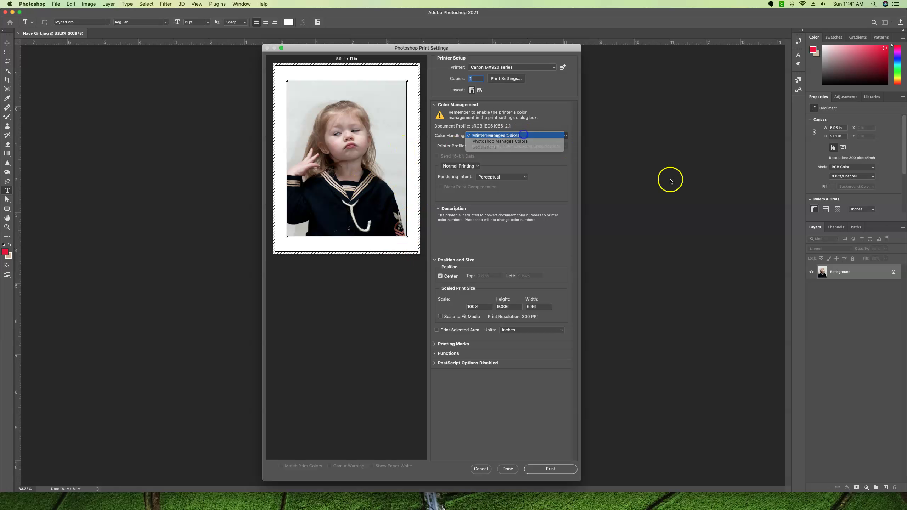
- Examine the Normal Printing and rendering intent options, keeping Perceptual as the rendering intent
{"action": "left_click", "coordinate": [461, 165]}
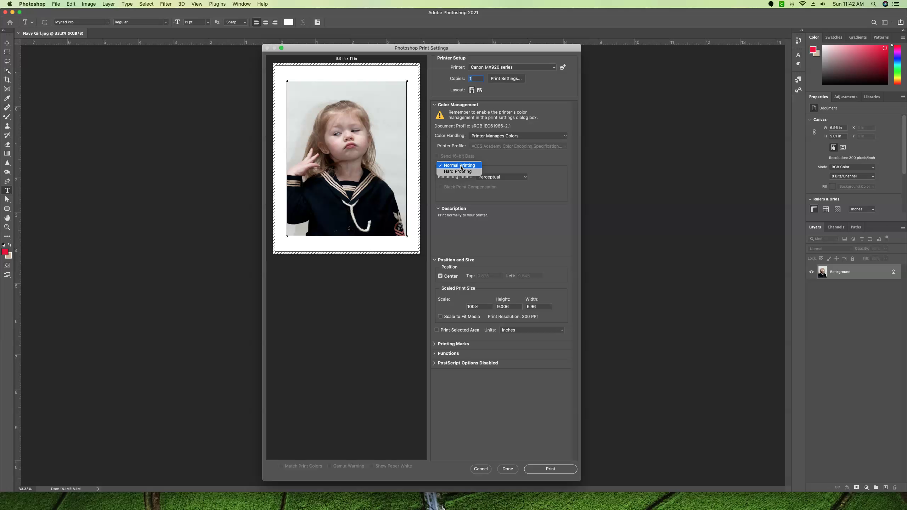
{"action": "left_click", "coordinate": [509, 178]}
{"action": "left_click", "coordinate": [509, 178]}
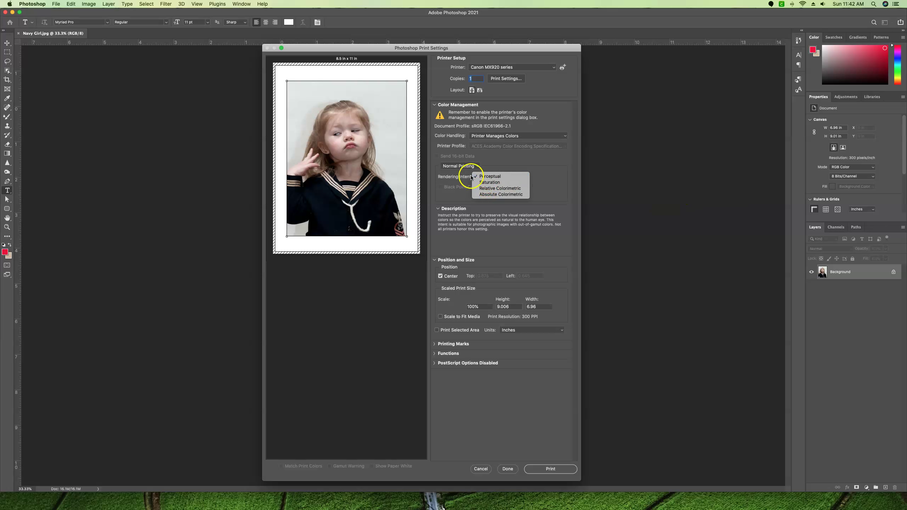
{"action": "left_click", "coordinate": [493, 177]}
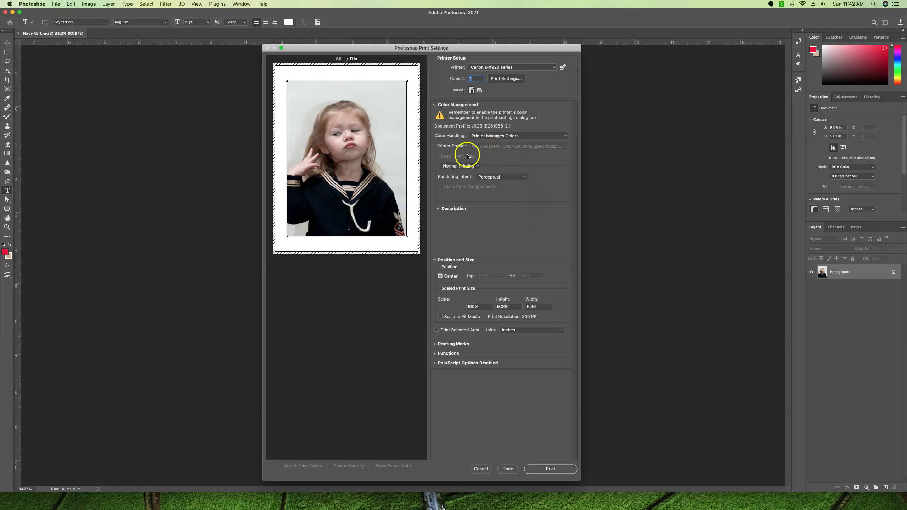
- Switch the print to Hard Proofing and open the Custom Setup for its proof condition
{"action": "left_click", "coordinate": [460, 166]}
{"action": "left_click", "coordinate": [461, 172]}
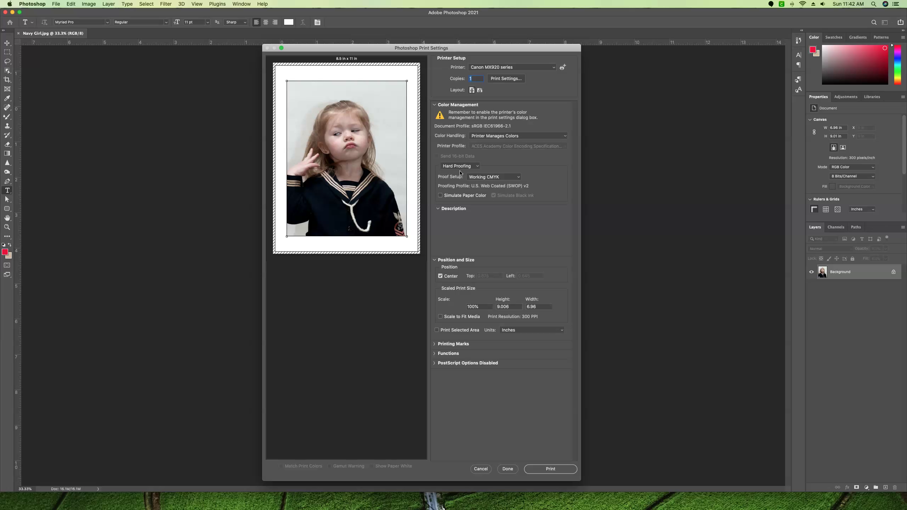
{"action": "left_click", "coordinate": [500, 177]}
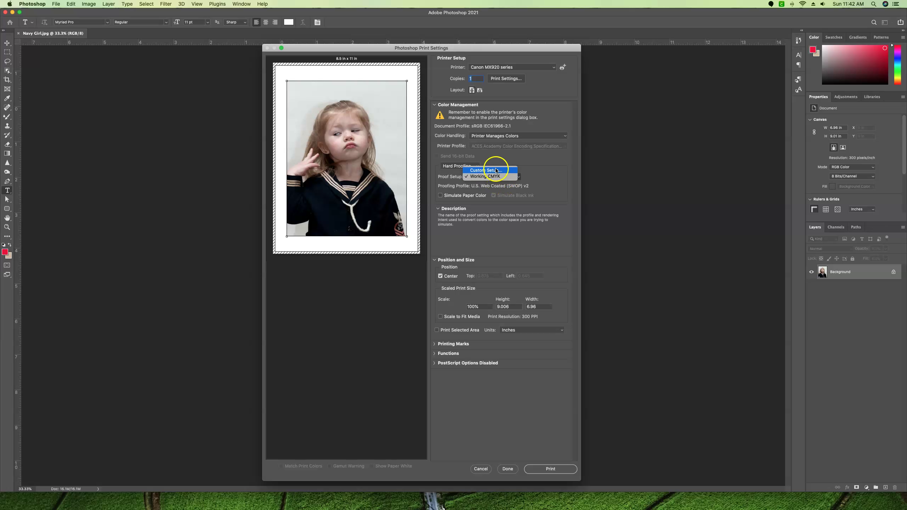
{"action": "left_click", "coordinate": [492, 172]}
{"action": "left_click", "coordinate": [588, 183]}
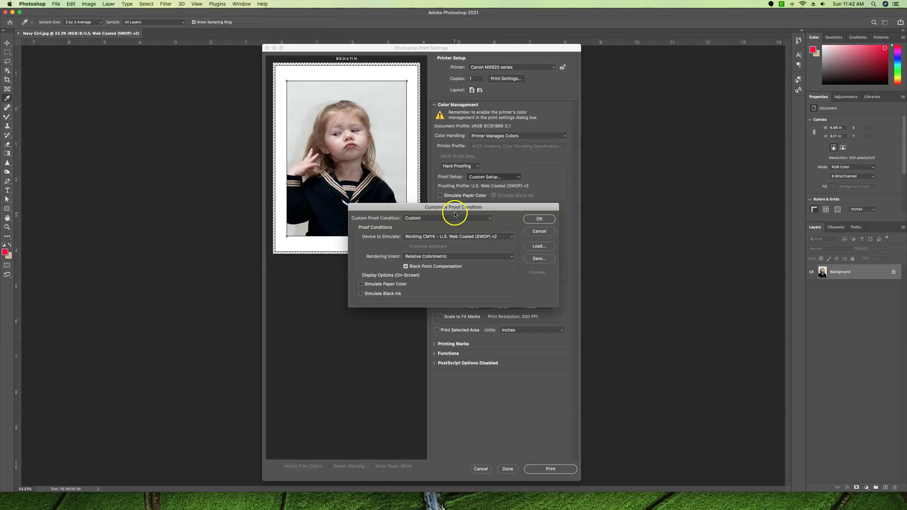
- Examine the Device to Simulate profiles, then cancel the custom proof condition and return the print to Normal Printing
{"action": "left_click_drag", "start_coordinate": [508, 207], "coordinate": [704, 104]}
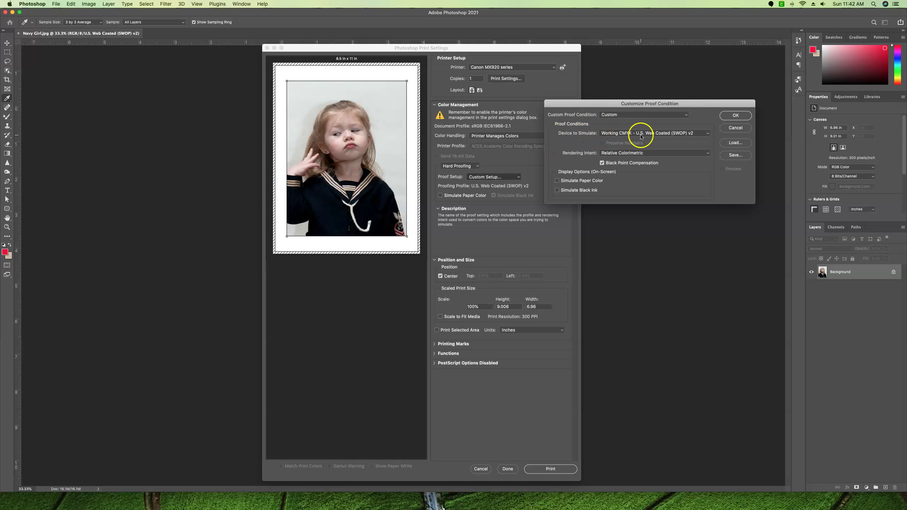
{"action": "left_click", "coordinate": [630, 135]}
{"action": "scroll", "coordinate": [650, 411], "scroll_direction": "down", "scroll_amount": 1}
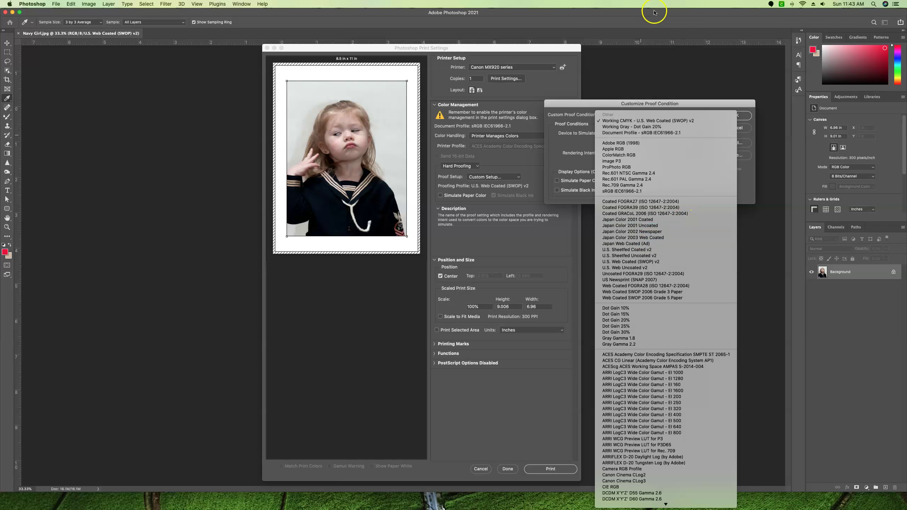
{"action": "left_click", "coordinate": [719, 122]}
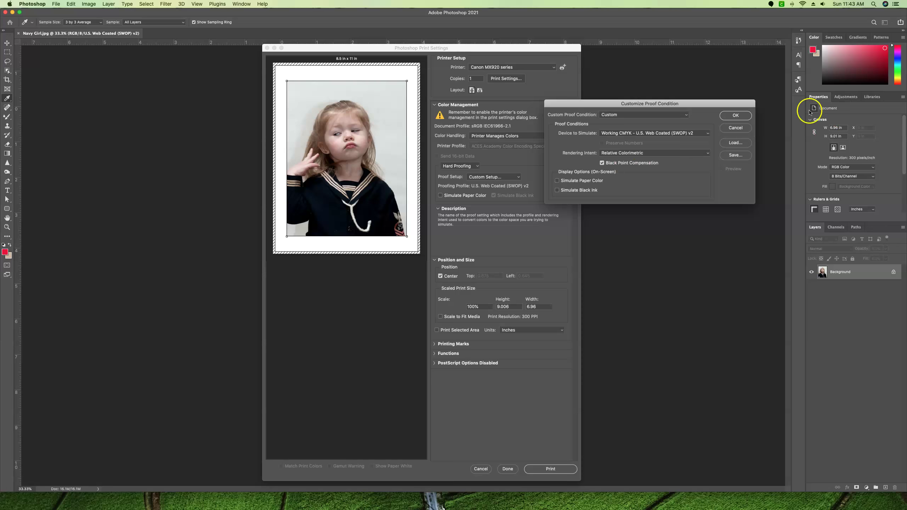
{"action": "left_click", "coordinate": [742, 127]}
{"action": "left_click", "coordinate": [459, 166]}
{"action": "left_click", "coordinate": [459, 158]}
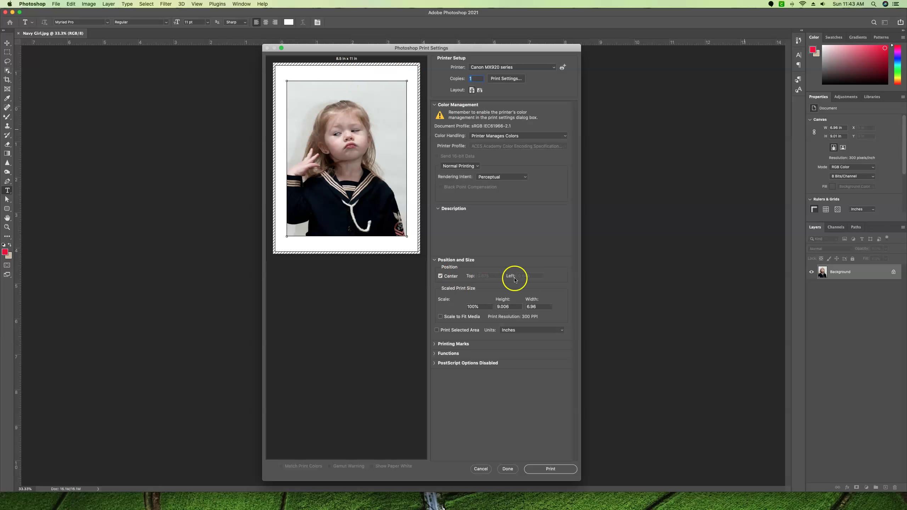
- Try the print without Center positioning and with Scale to Fit Media, restoring each option after trying it
{"action": "left_click", "coordinate": [441, 276]}
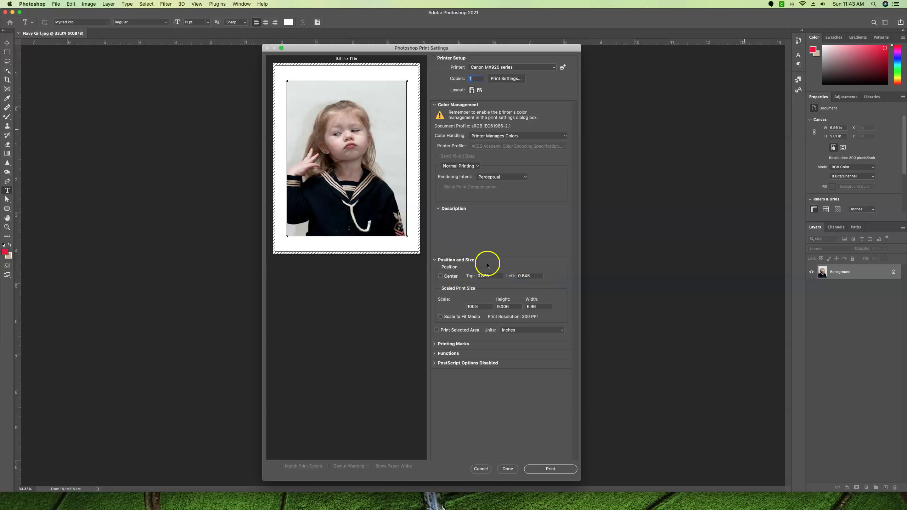
{"action": "left_click", "coordinate": [449, 277]}
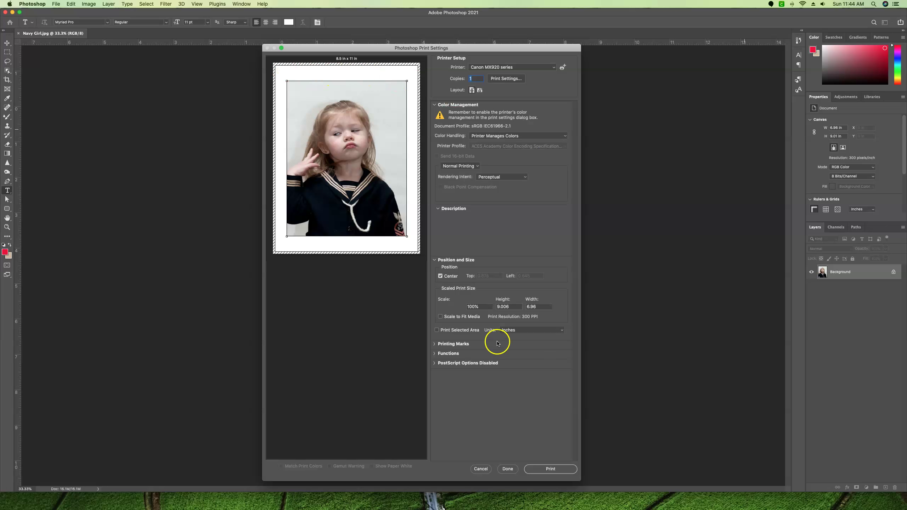
{"action": "left_click", "coordinate": [441, 317]}
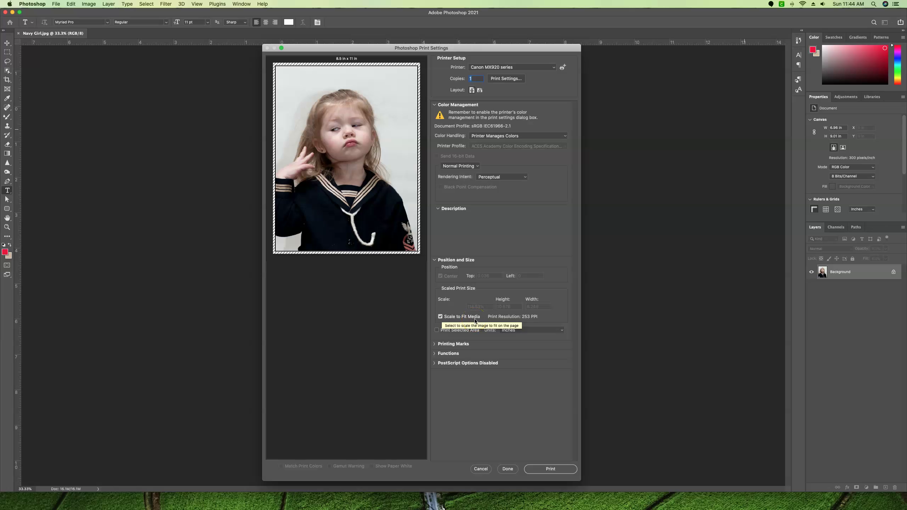
{"action": "left_click", "coordinate": [441, 317]}
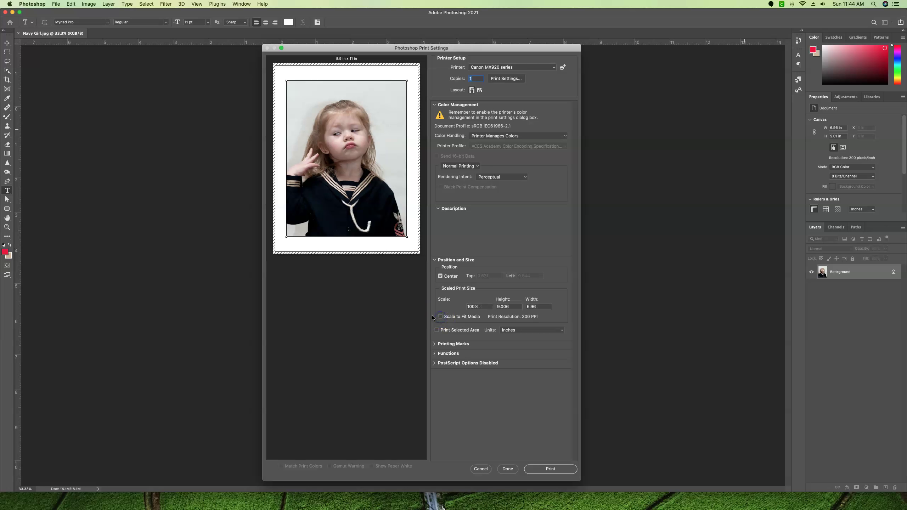
- Expand Printing Marks and try the corner crop, center crop and registration marks, description and labels, then turn them all off
{"action": "left_click", "coordinate": [436, 345]}
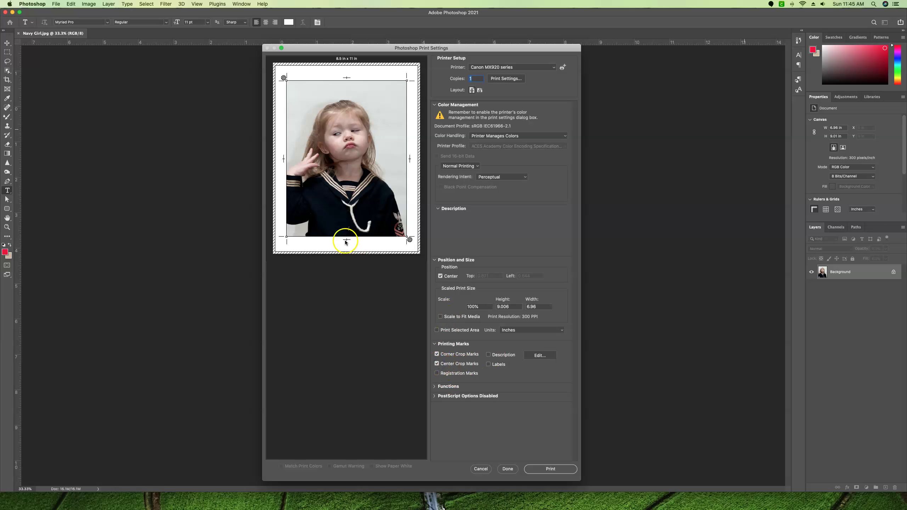
{"action": "left_click", "coordinate": [438, 373]}
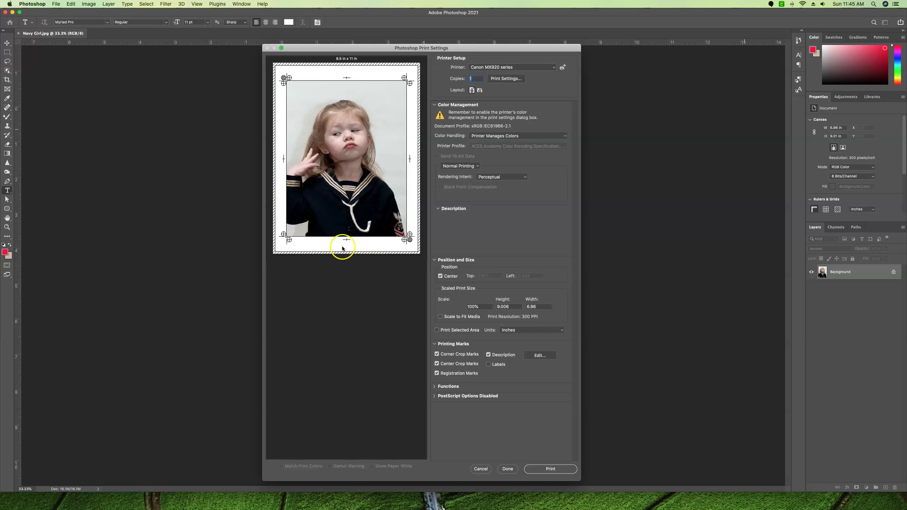
{"action": "left_click", "coordinate": [490, 365]}
{"action": "left_click", "coordinate": [438, 374]}
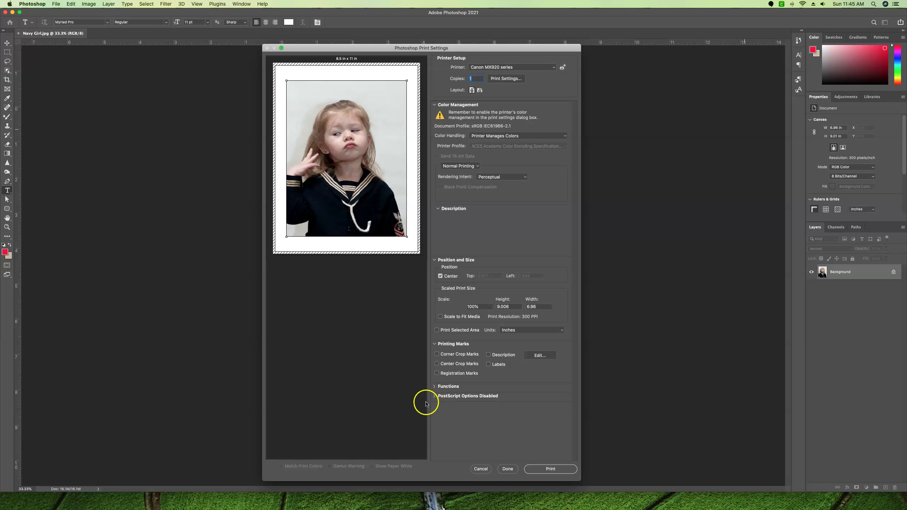
- Expand Functions and try flipping the printed image with Emulsion Down, then turn the option off
{"action": "left_click", "coordinate": [434, 387]}
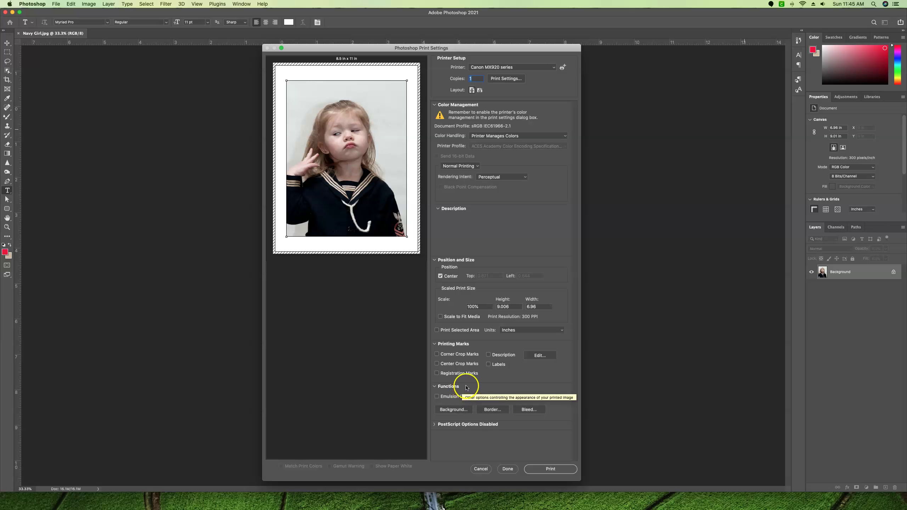
{"action": "left_click", "coordinate": [437, 398]}
{"action": "left_click", "coordinate": [438, 396]}
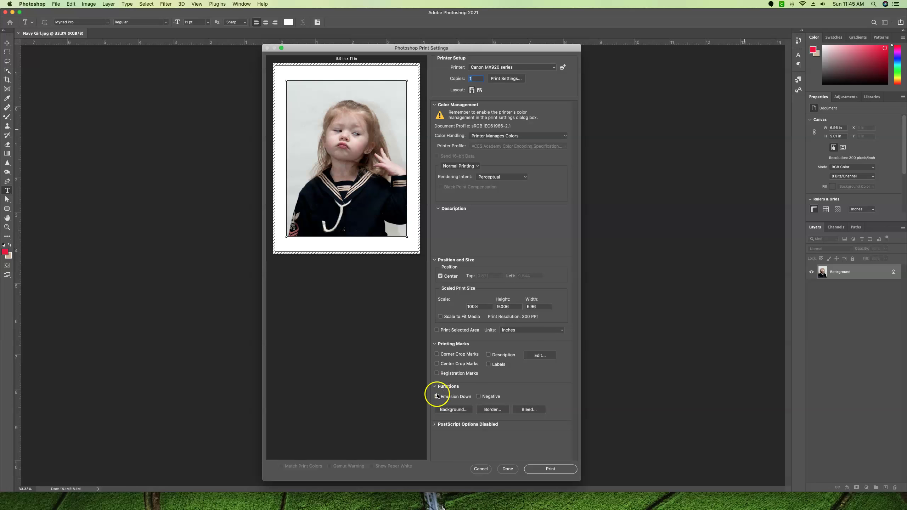
{"action": "left_click", "coordinate": [437, 397]}
{"action": "left_click", "coordinate": [438, 396]}
{"action": "left_click", "coordinate": [437, 396]}
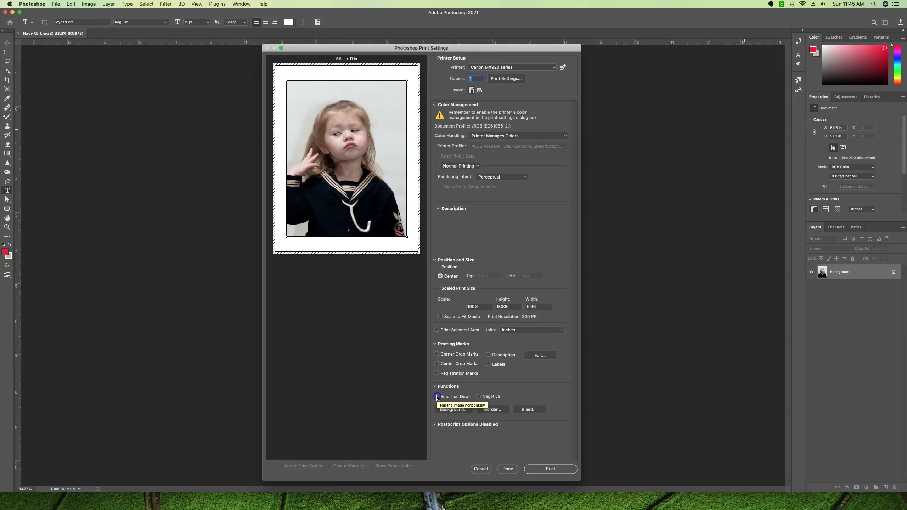
- Try the Negative option while examining the print background color and border width settings, then turn Negative off
{"action": "left_click", "coordinate": [479, 396]}
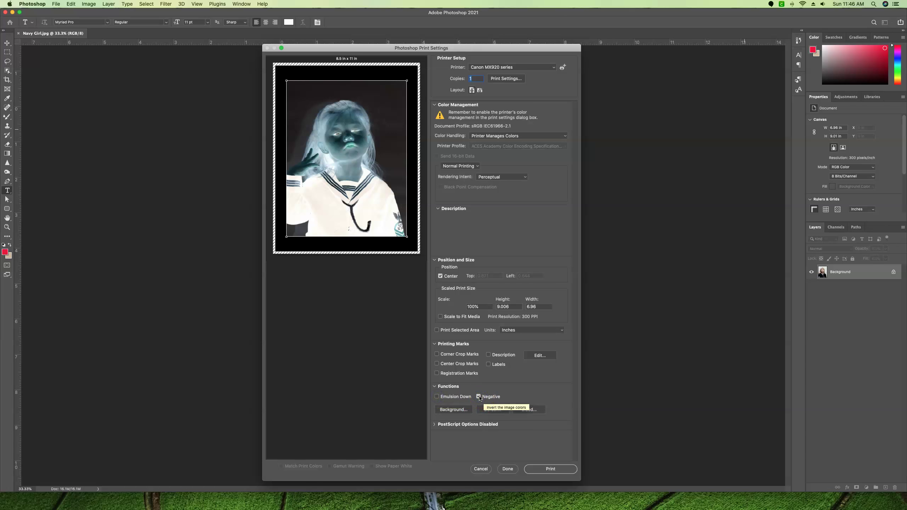
{"action": "left_click", "coordinate": [454, 410]}
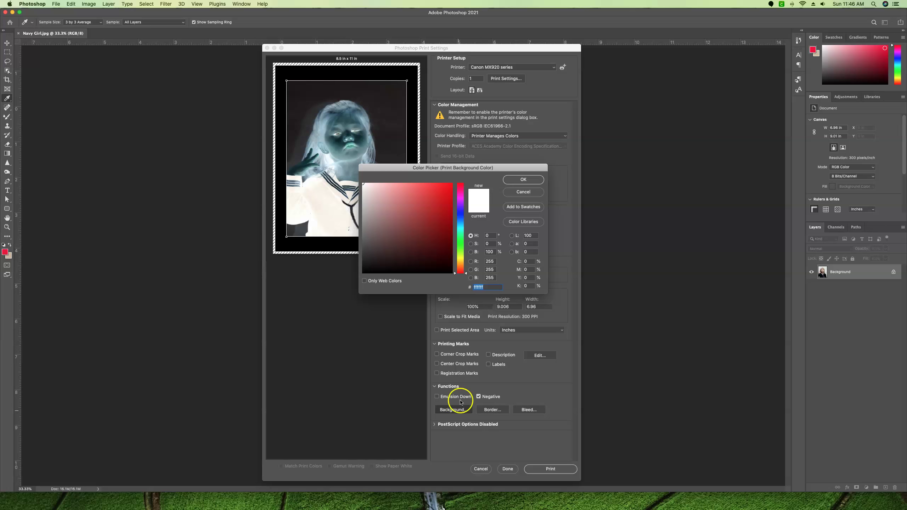
{"action": "left_click", "coordinate": [519, 193]}
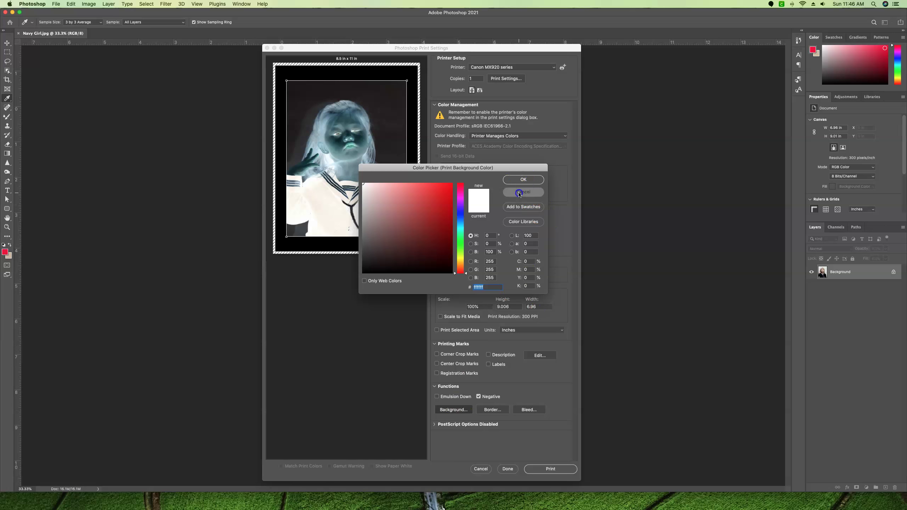
{"action": "left_click", "coordinate": [491, 410]}
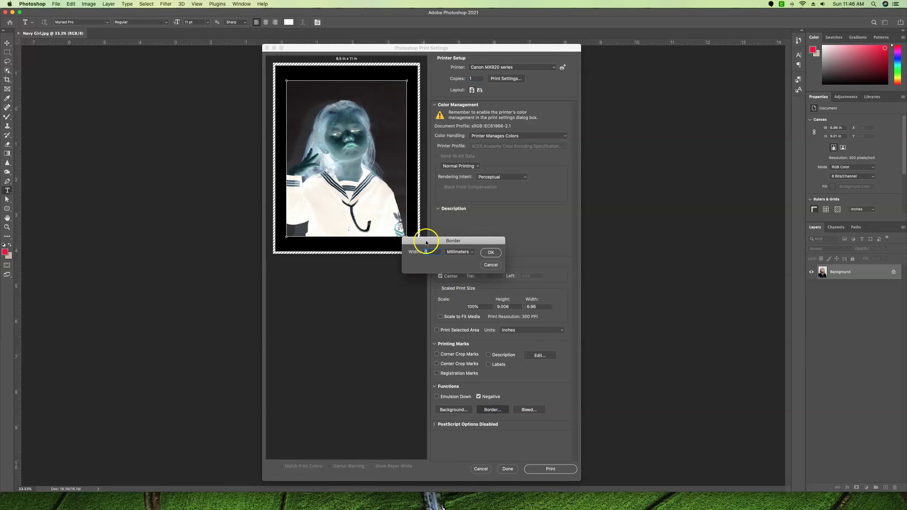
{"action": "left_click", "coordinate": [460, 252]}
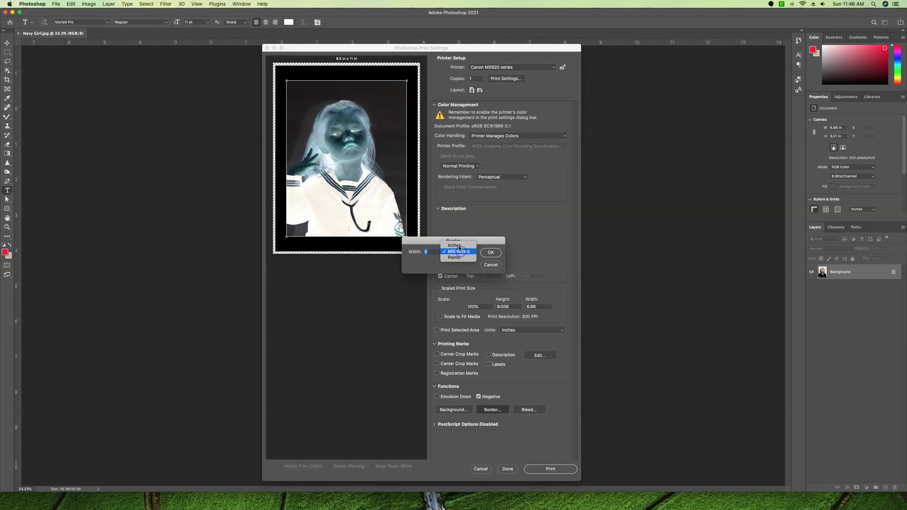
{"action": "left_click", "coordinate": [492, 267]}
{"action": "left_click", "coordinate": [497, 268]}
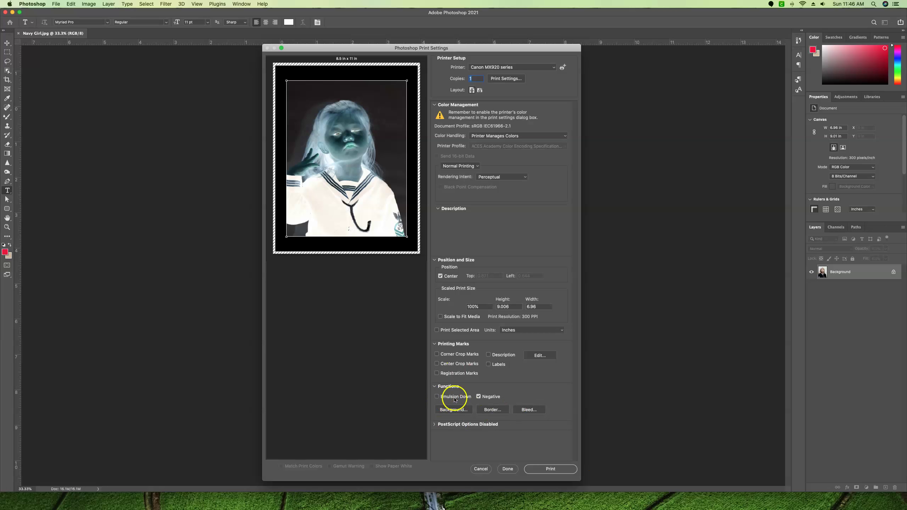
{"action": "left_click", "coordinate": [479, 396]}
- Set the bleed width to 0.125 inches and show it with corner crop marks, then cancel the print settings
{"action": "left_click", "coordinate": [536, 409]}
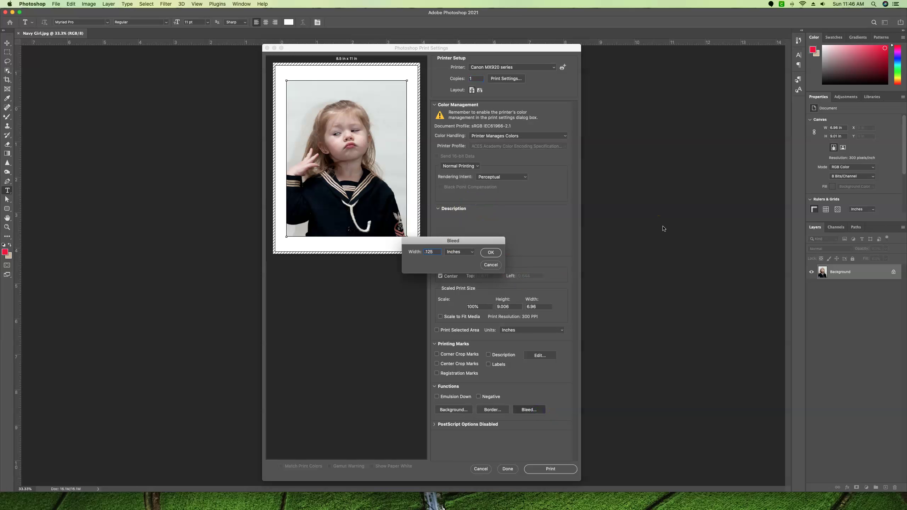
{"action": "key", "text": "Return"}
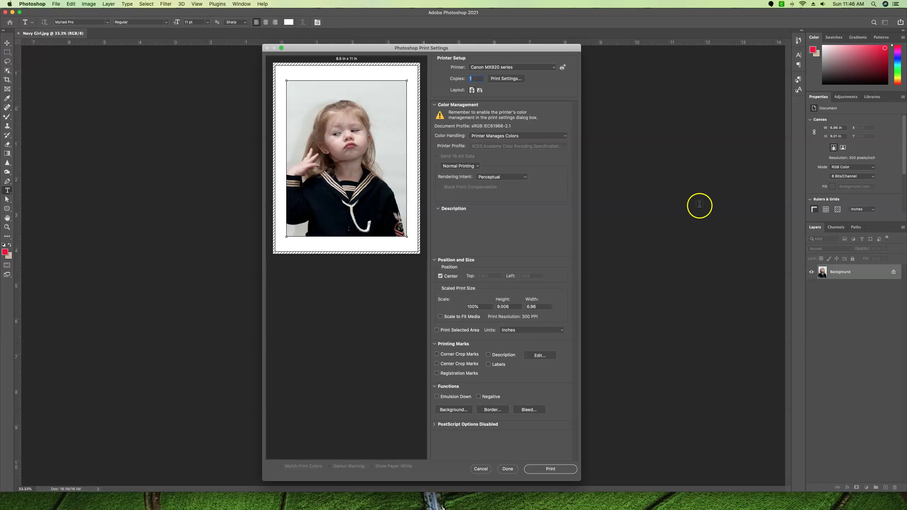
{"action": "left_click", "coordinate": [530, 410]}
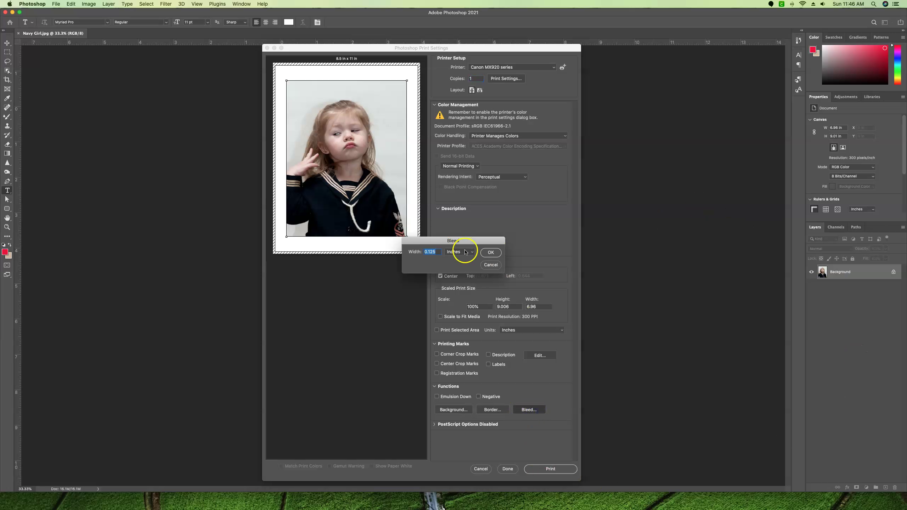
{"action": "left_click", "coordinate": [491, 253]}
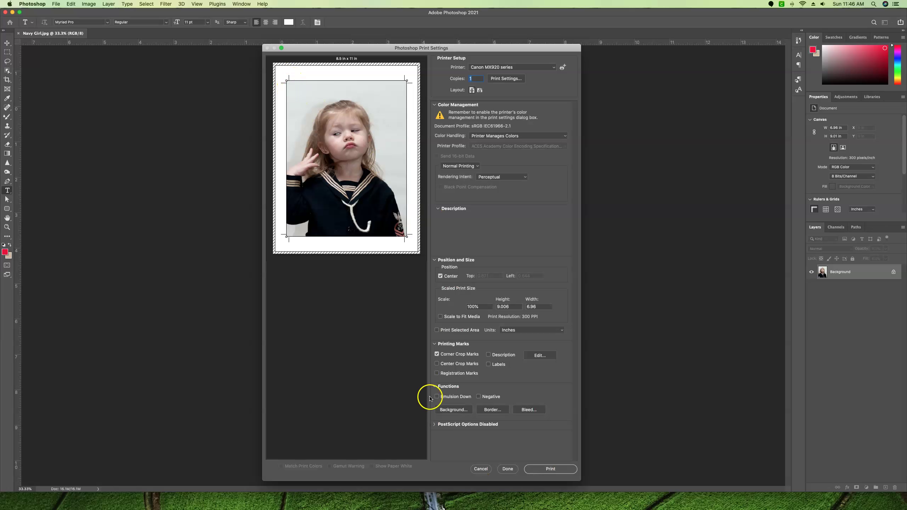
{"action": "left_click", "coordinate": [483, 469]}
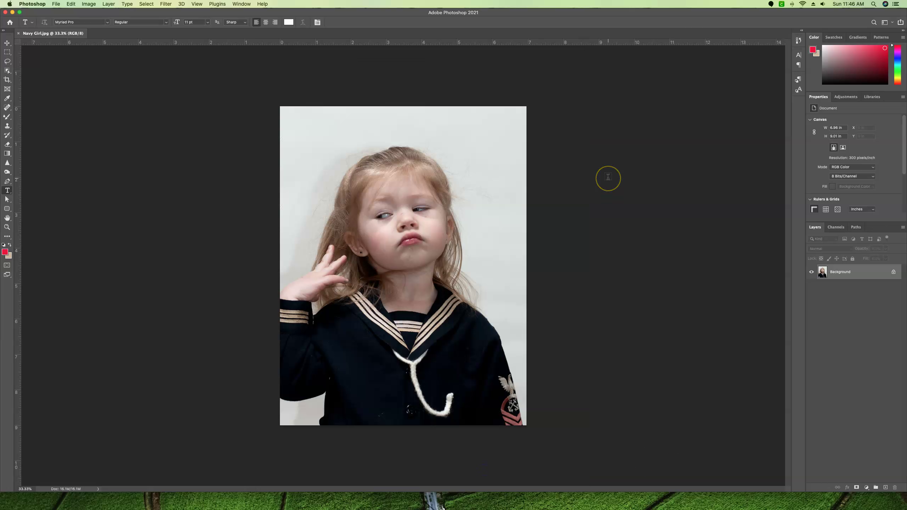